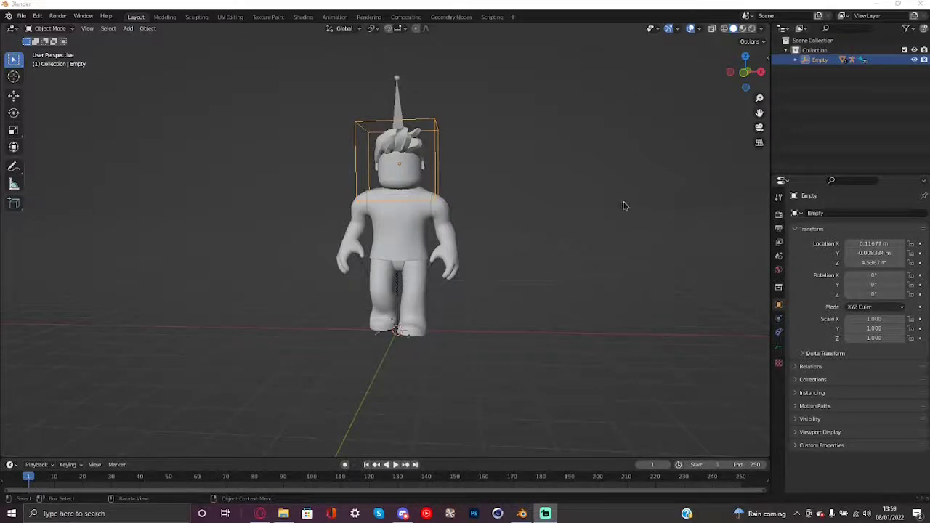
Examine the character model from several sides, including close-ups of the hands and legs
middle_click_drag(567, 188, 140, 184)
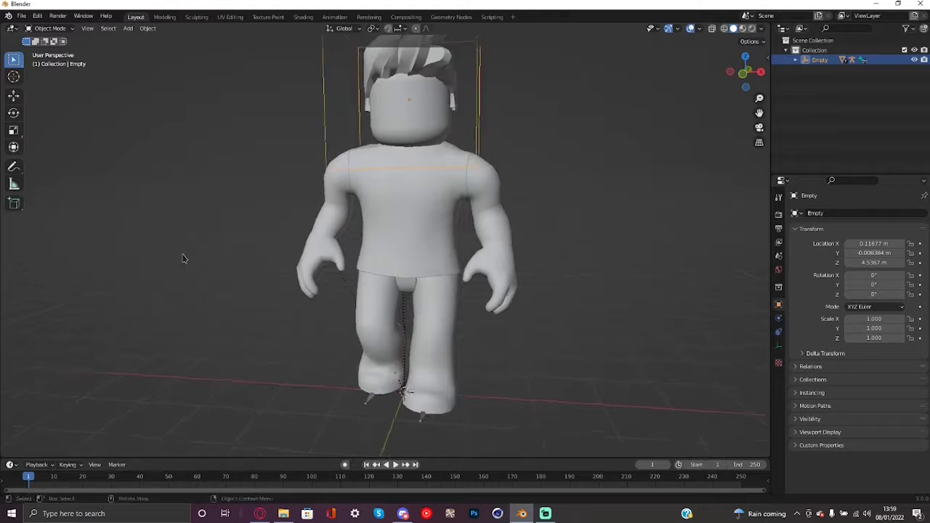
key("shift+grave")
key("s")
key("d")
key("w")
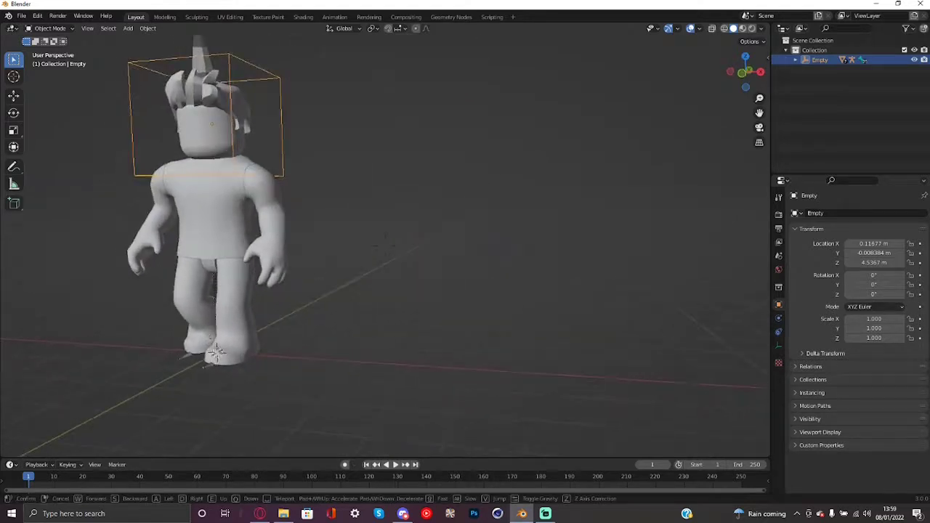
key("w")
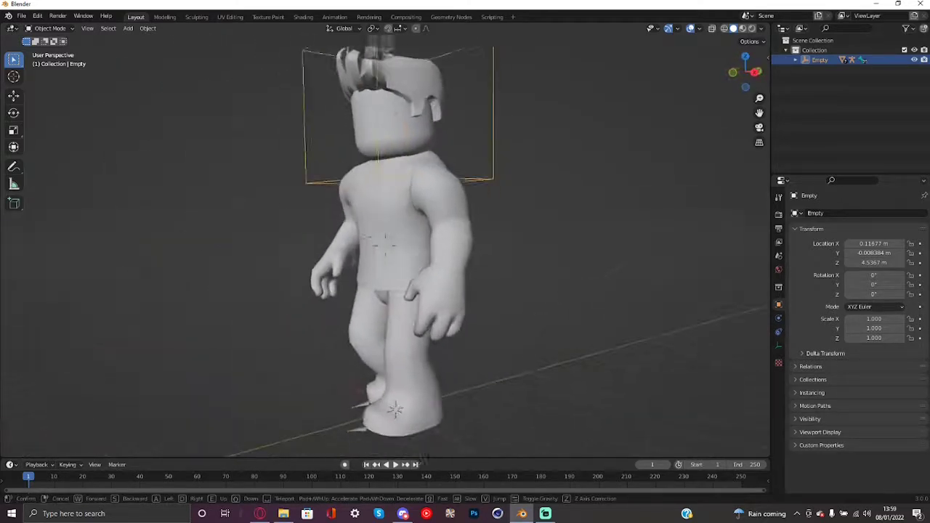
key("a")
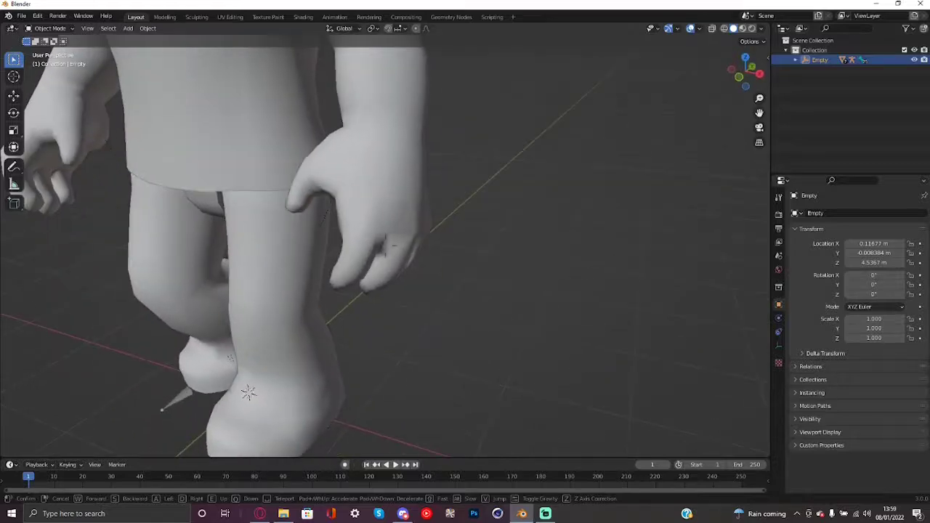
key("w")
key("d")
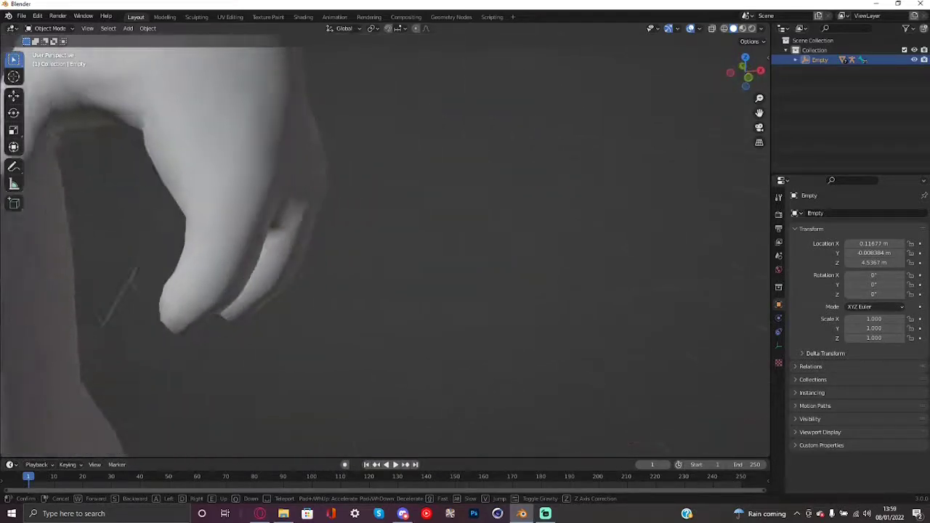
key("s")
key("s")
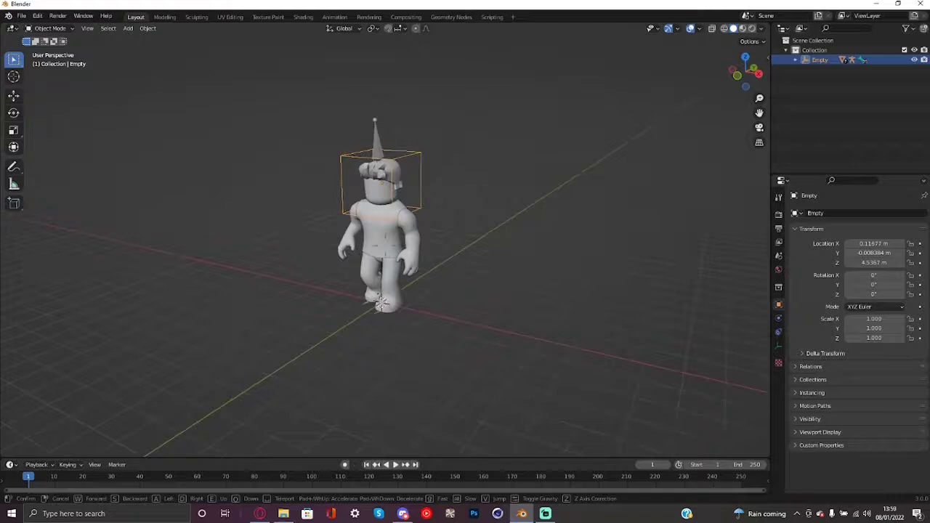
key("w")
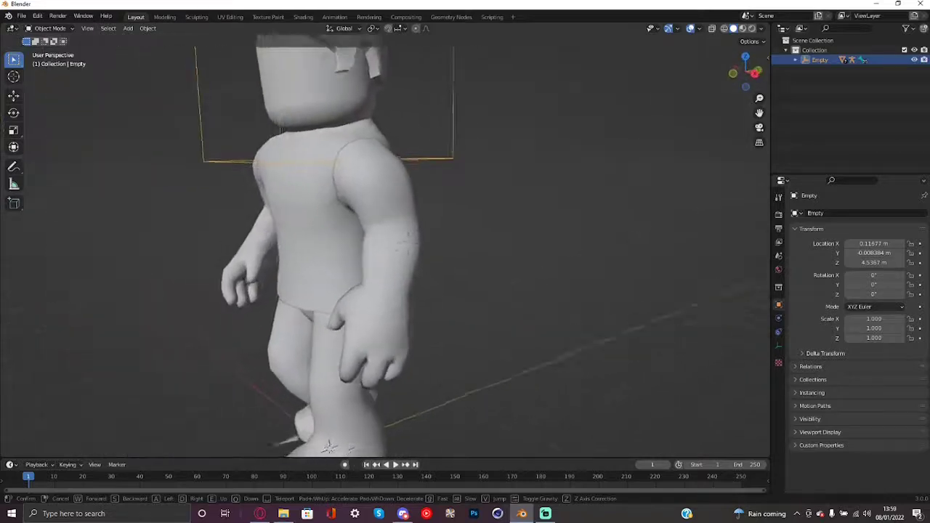
key("s")
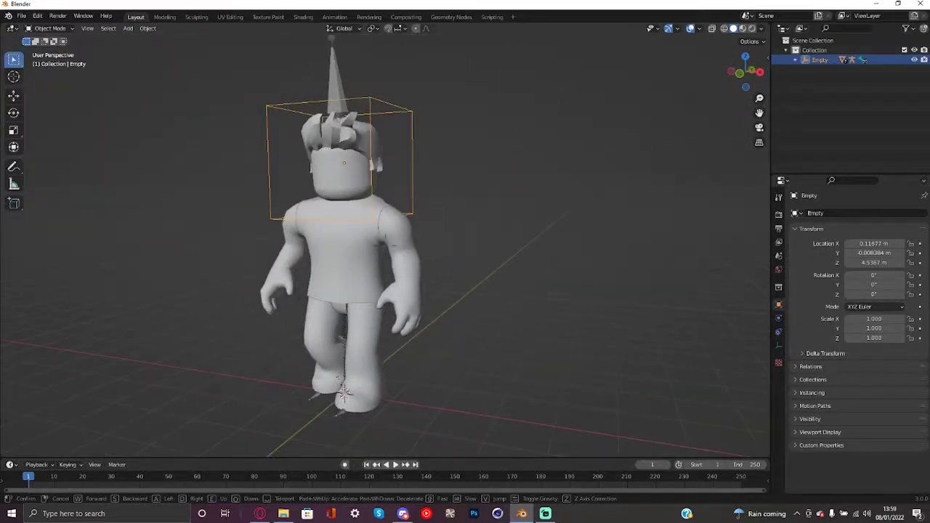
key("w")
left_click(426, 289)
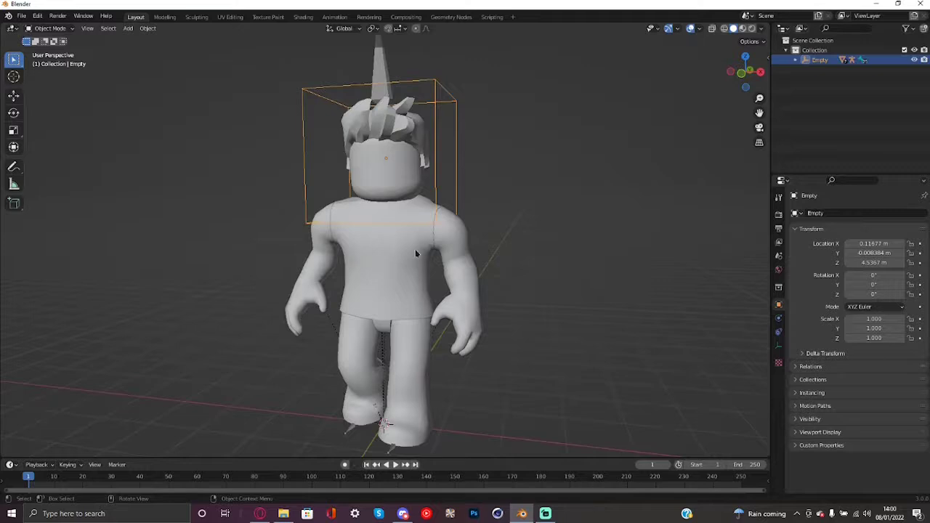
middle_click_drag(415, 252, 361, 260)
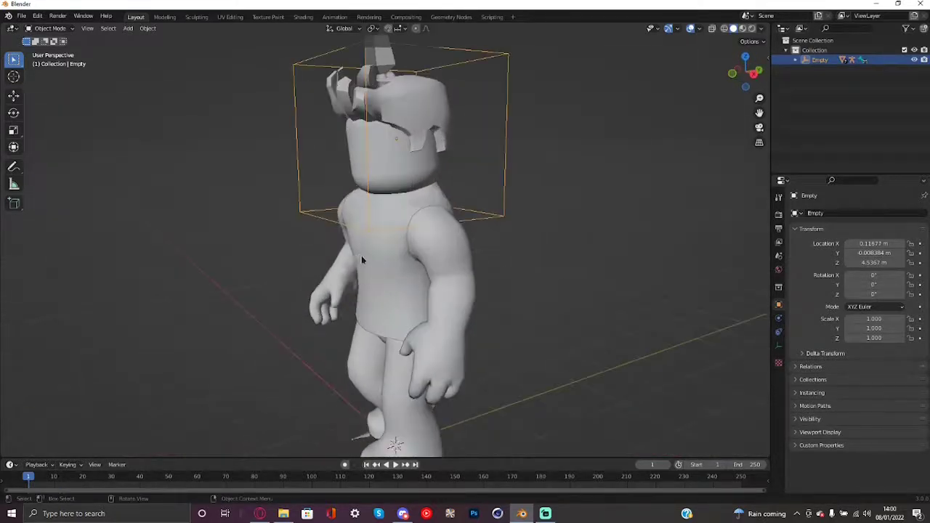
Add a Subdivision Surface modifier to the character's head mesh
left_click(399, 167)
left_click(778, 320)
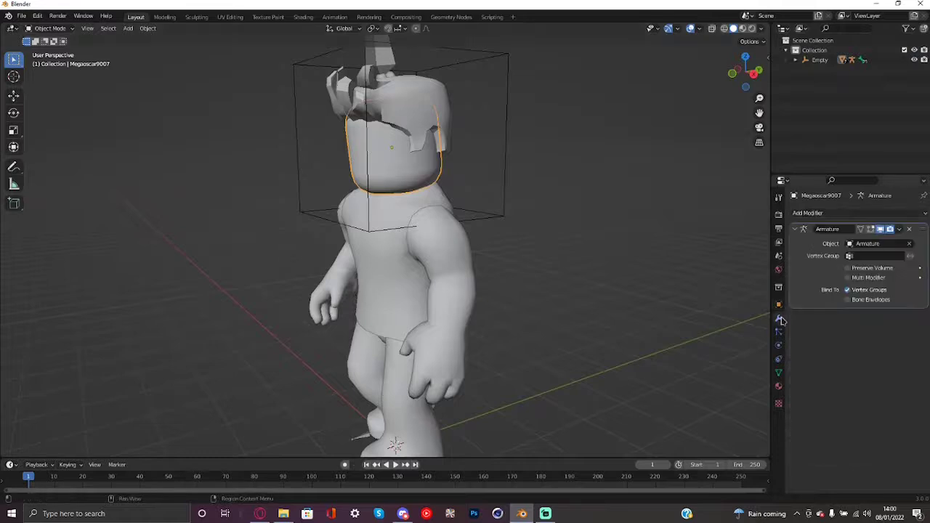
left_click(830, 213)
left_click(746, 390)
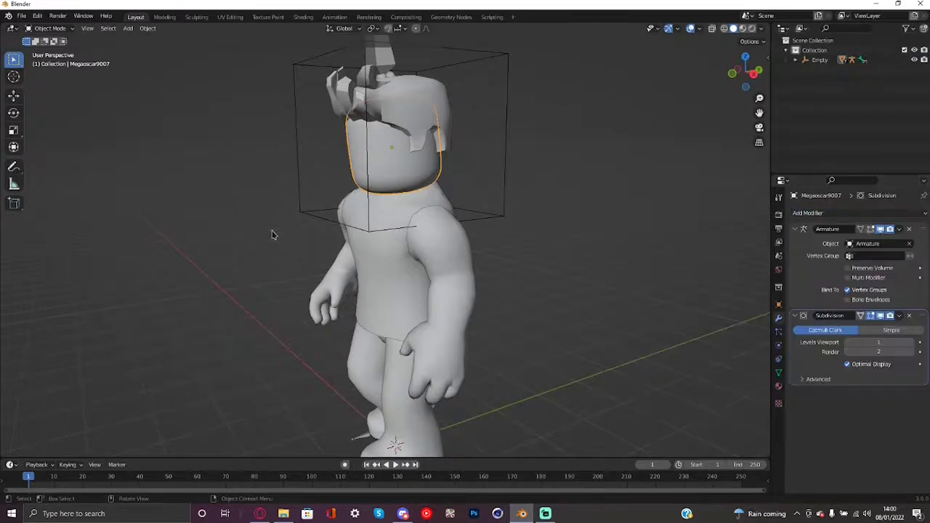
Set the head's Subdivision modifier to viewport level 0 and render level 3, checking the head up close
middle_click_drag(278, 210, 365, 209)
key("shift+grave")
key("w")
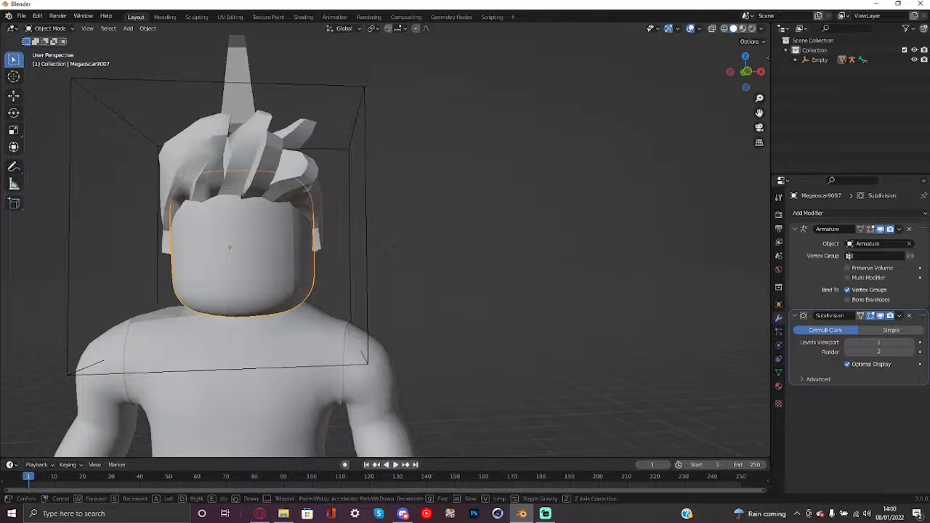
key("s")
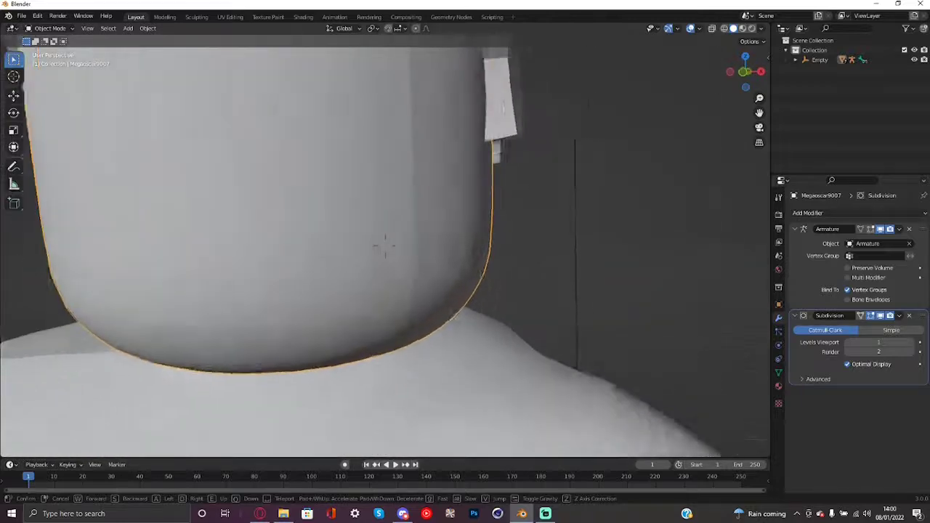
left_click(385, 246)
left_click(848, 342)
left_click(910, 351)
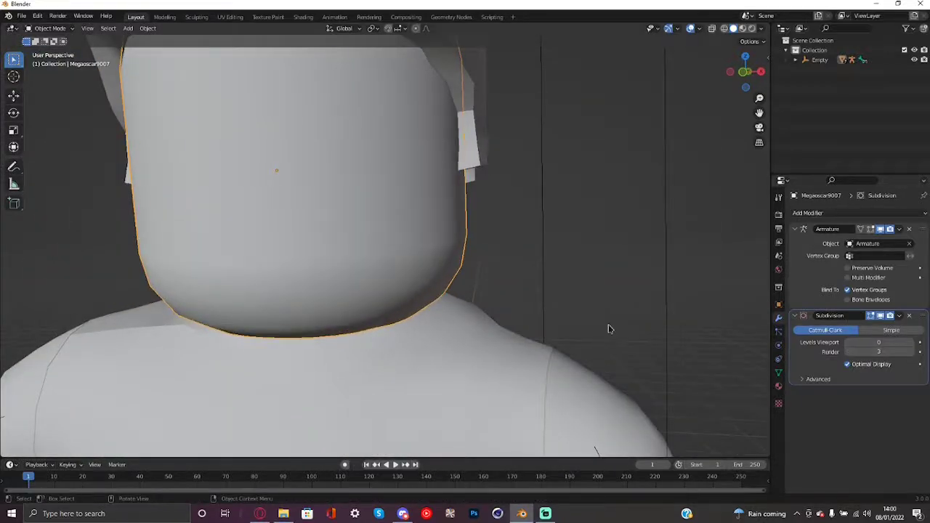
Expand the Empty and Armature hierarchy and select all seven character meshes under the Armature
key("shift+grave")
key("s")
left_click(426, 145)
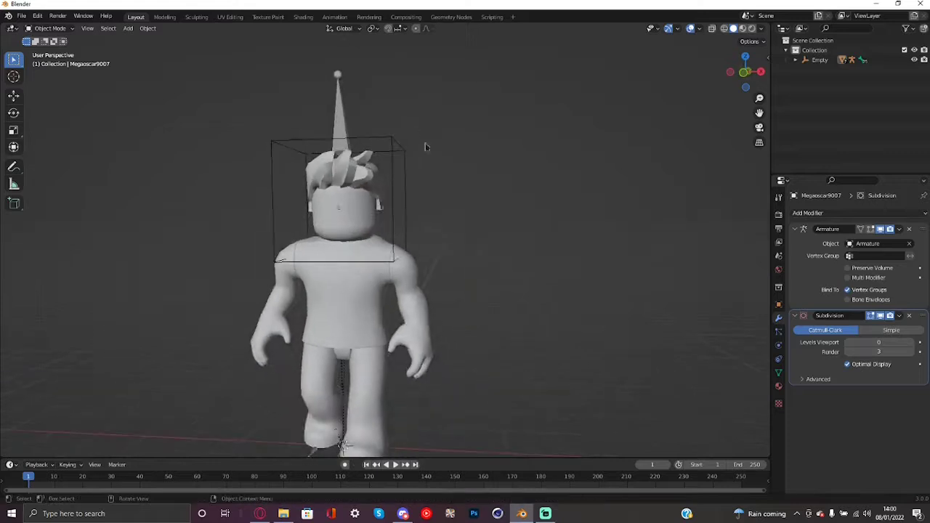
left_click(804, 60)
left_click(806, 70)
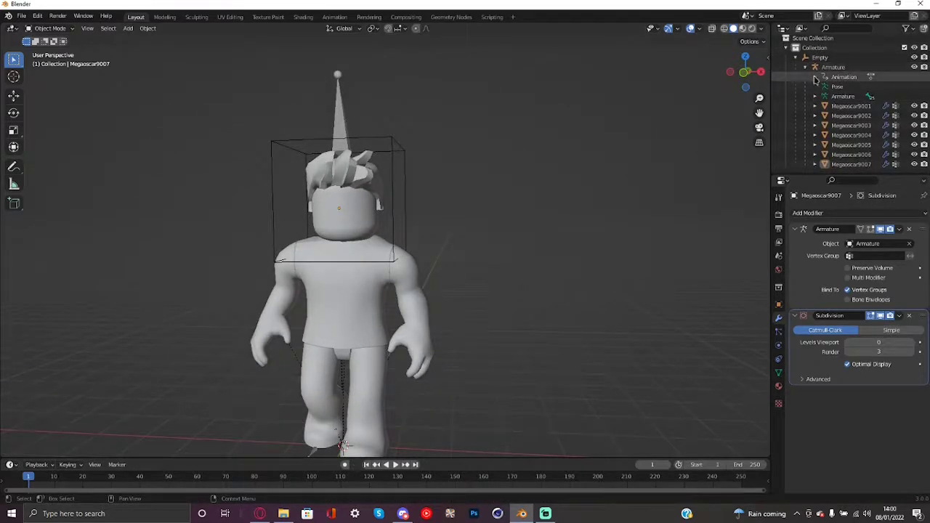
left_click(844, 107)
left_click(843, 164, "shift")
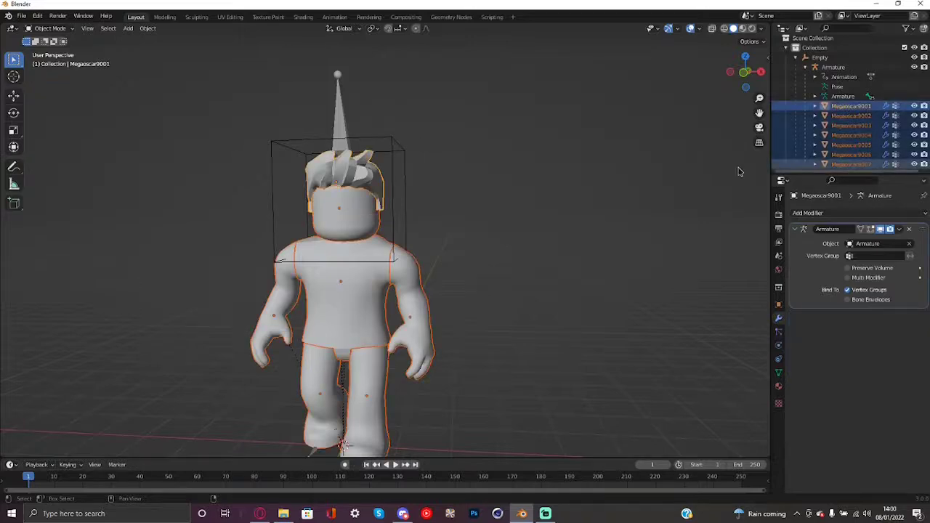
Put the selected character meshes into Edit Mode and inspect their topology from the front and back
middle_click_drag(737, 170, 489, 248)
key("Tab")
key("shift+grave")
key("w")
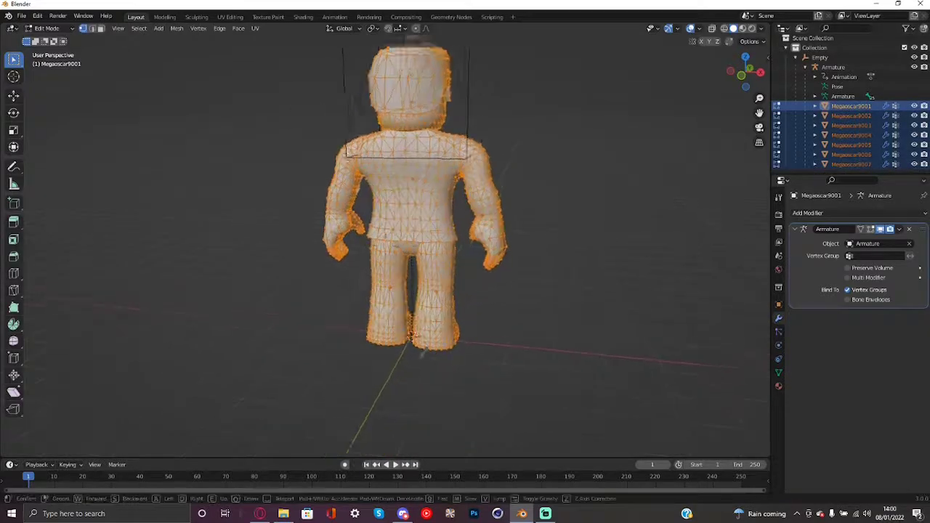
key("d")
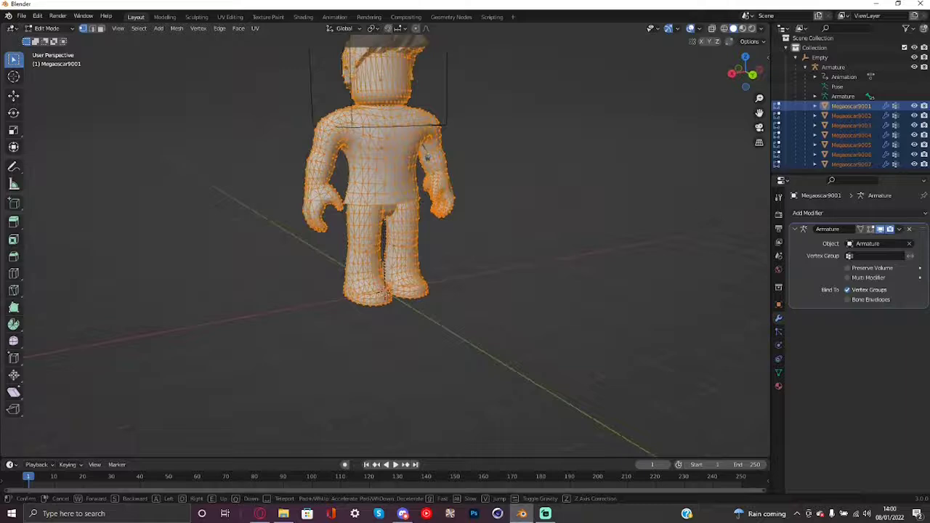
key("w")
key("s")
left_click(394, 240)
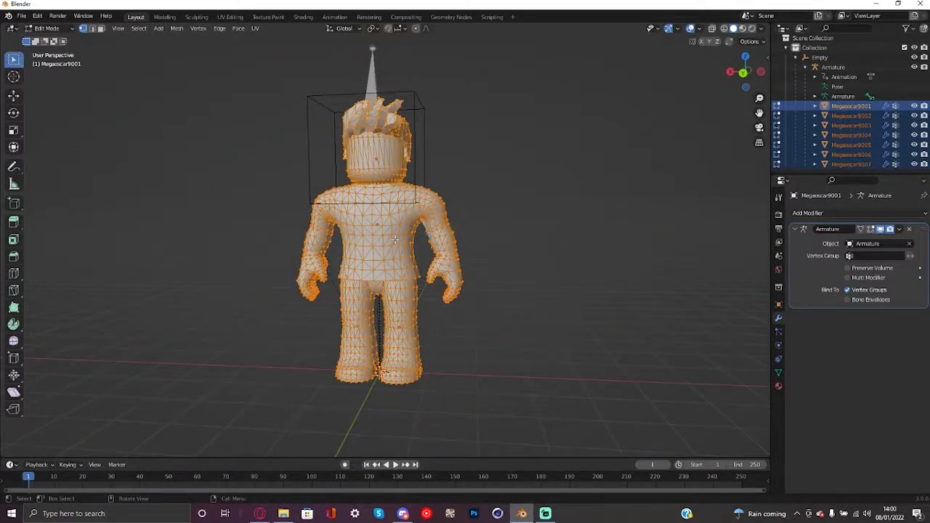
Convert the triangles of all selected meshes to quads with Tris to Quads, running it again through a command search for "quads"
key("alt+j")
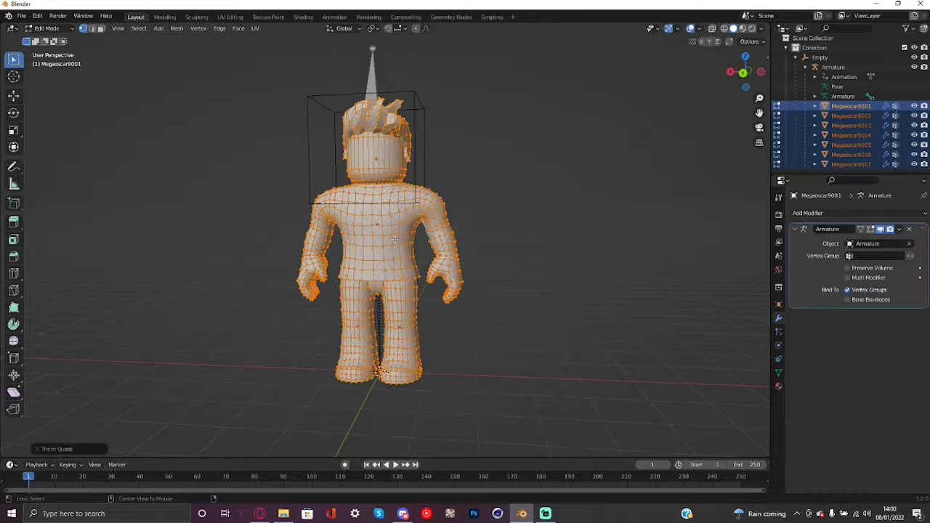
key("F3")
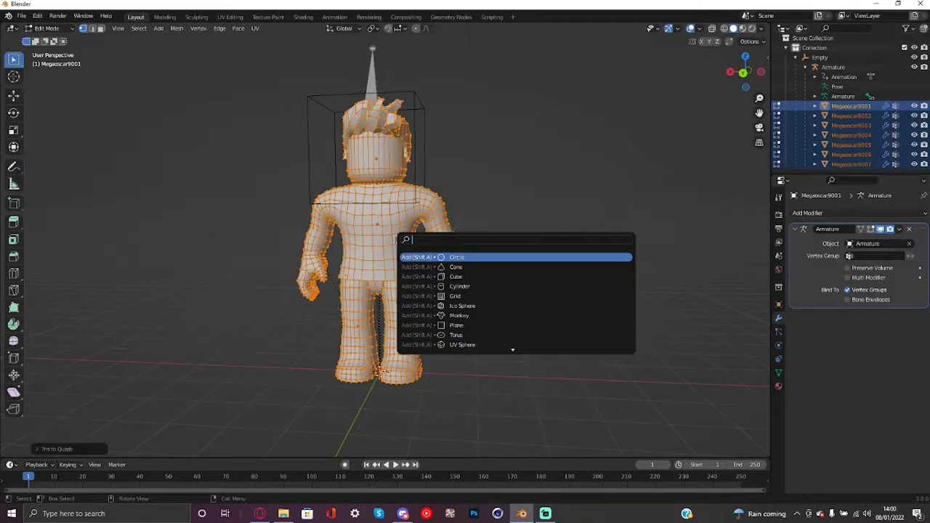
type("quad")
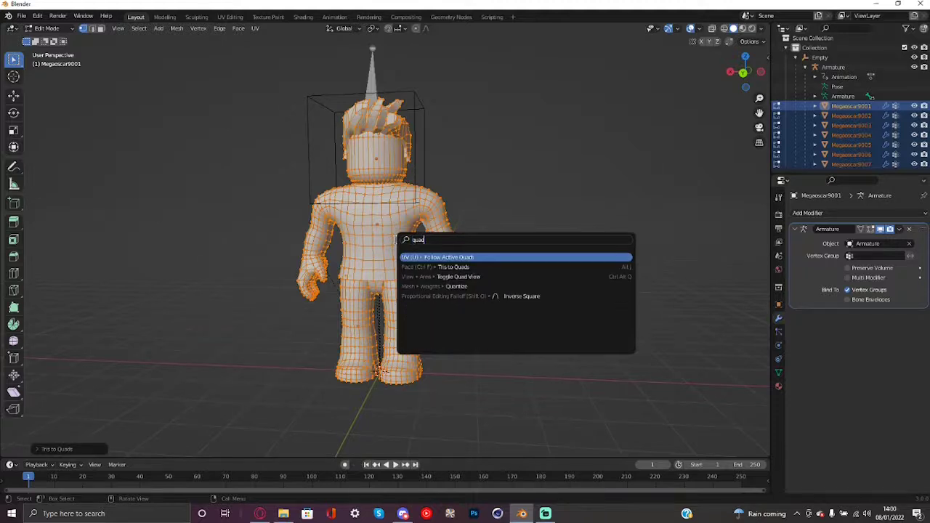
type("s")
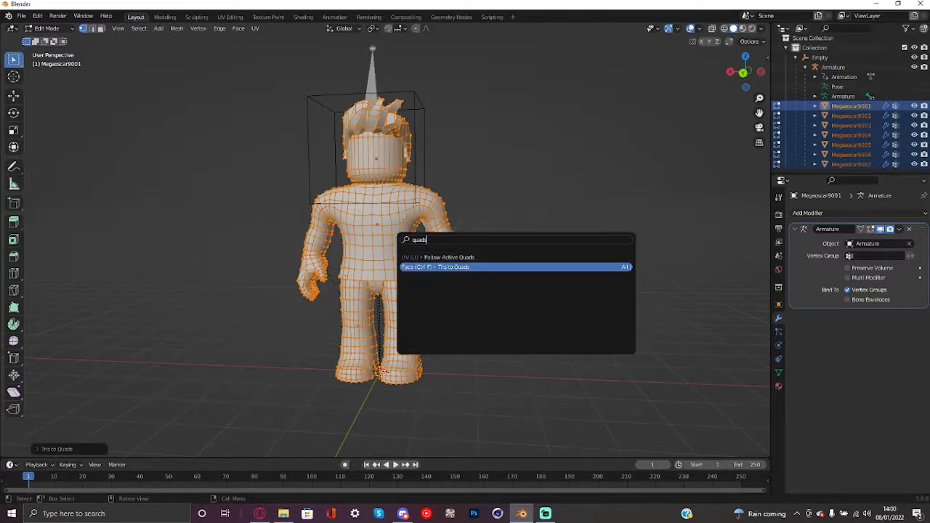
key("Return")
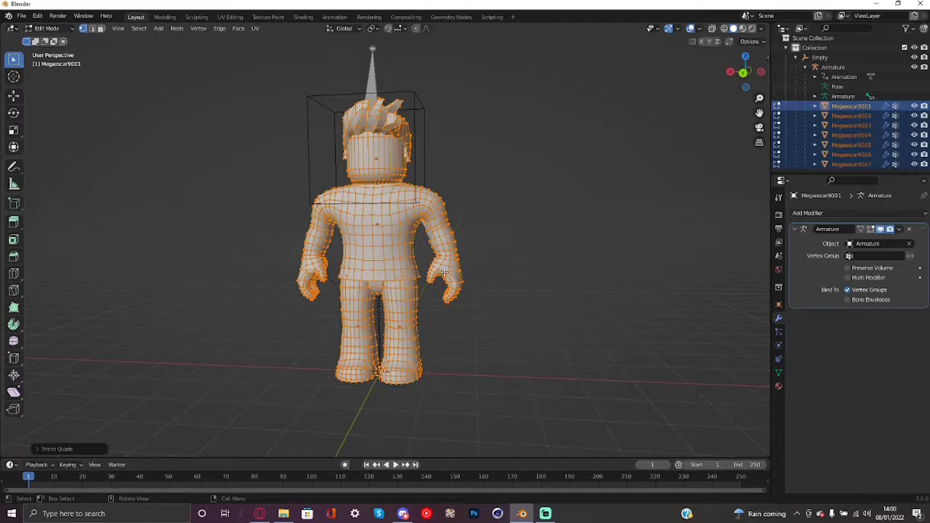
Merge the selected vertices of all meshes by distance and clear the selection
middle_click_drag(320, 283, 343, 287)
key("m")
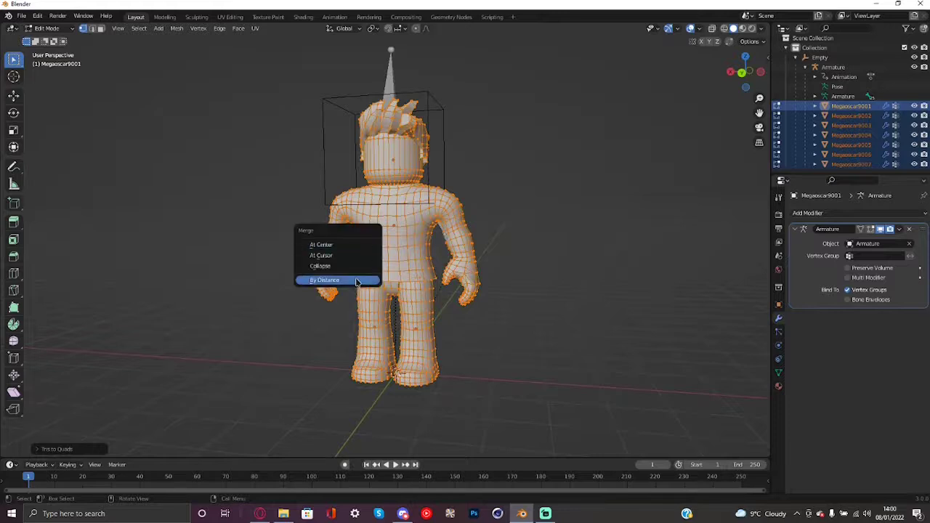
left_click(356, 281)
left_click(233, 281)
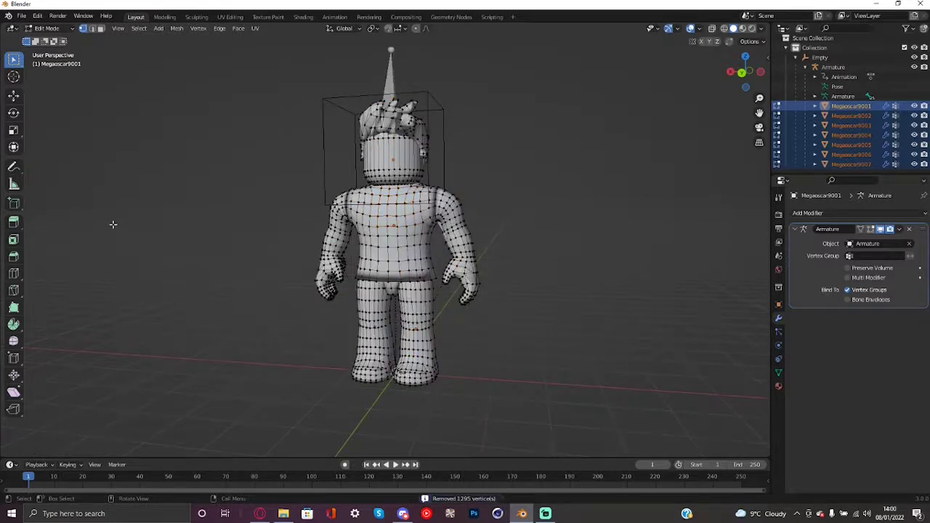
Add horizontal loop cuts around the head's face area with the Loop Cut tool and return to Object Mode
left_click(13, 273)
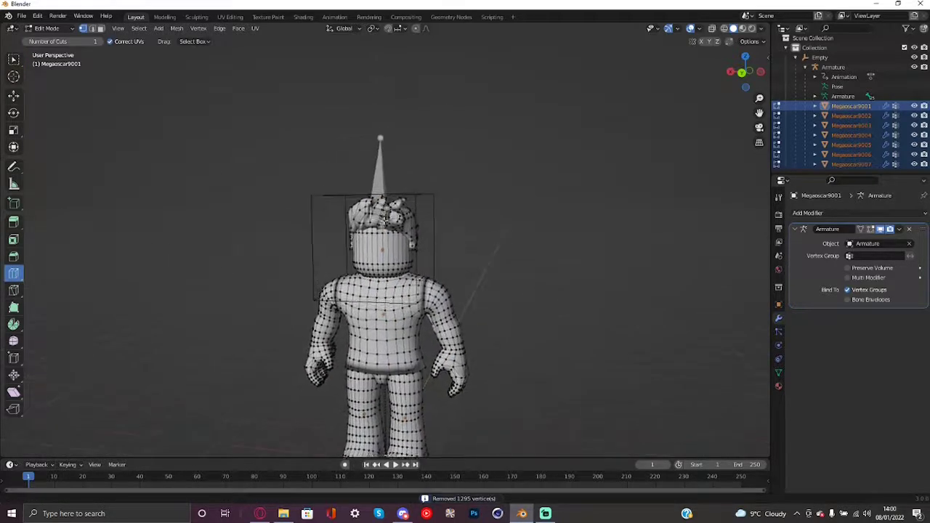
scroll(315, 287, "up", 1)
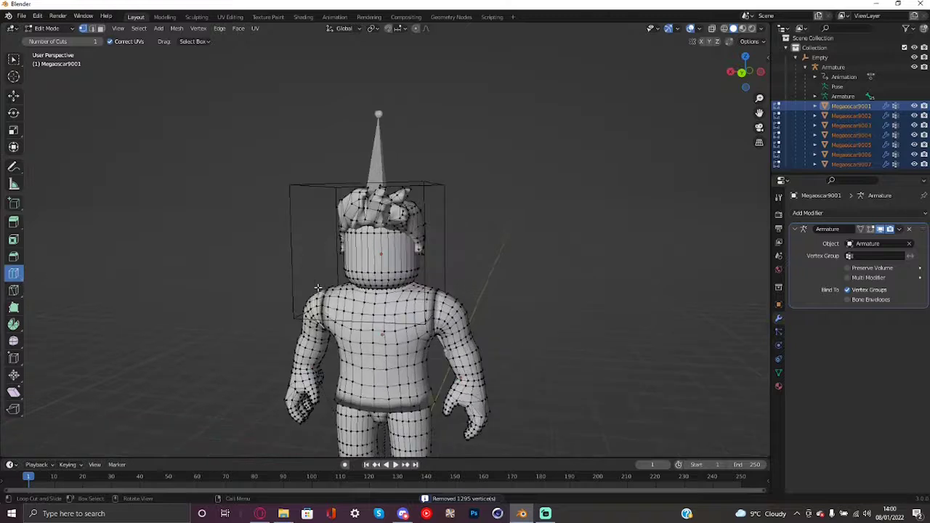
left_click(393, 252)
left_click(389, 241)
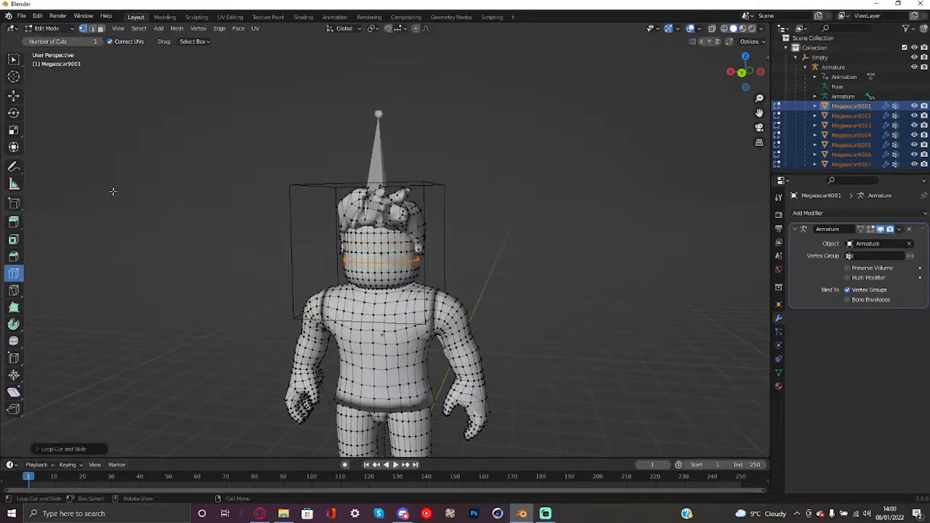
key("Tab")
key("shift+grave")
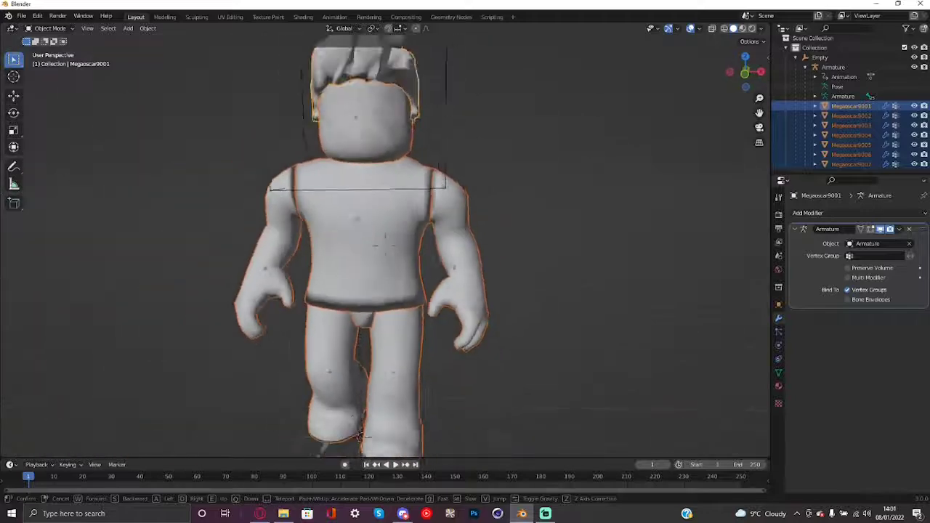
key("s")
left_click(385, 247)
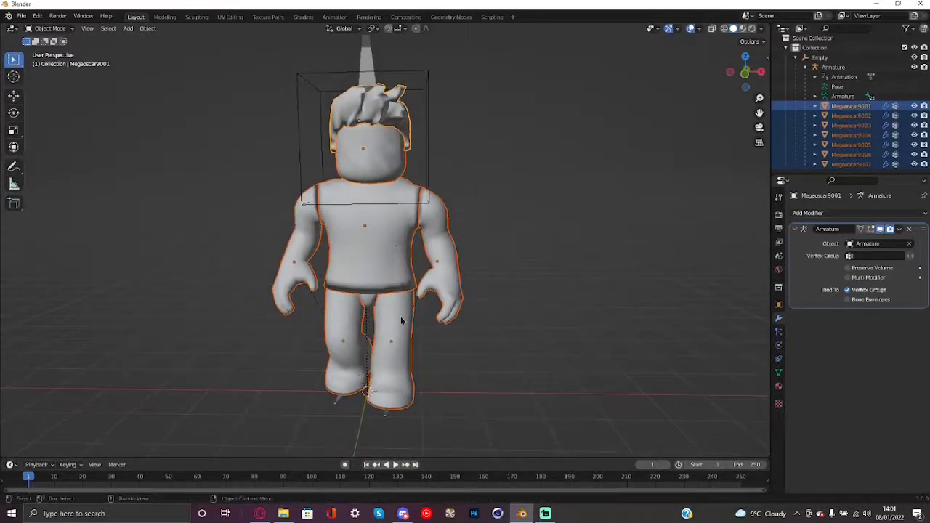
Hide the Empty and the Armature from the viewport, leaving the hair mesh selected
left_click(400, 316)
left_click(406, 247)
left_click(395, 163)
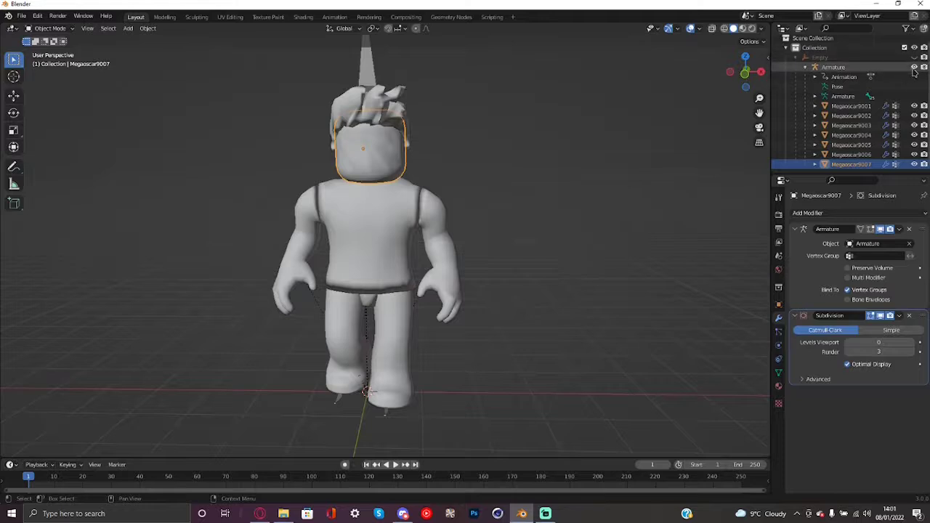
left_click(913, 56)
left_click(396, 122)
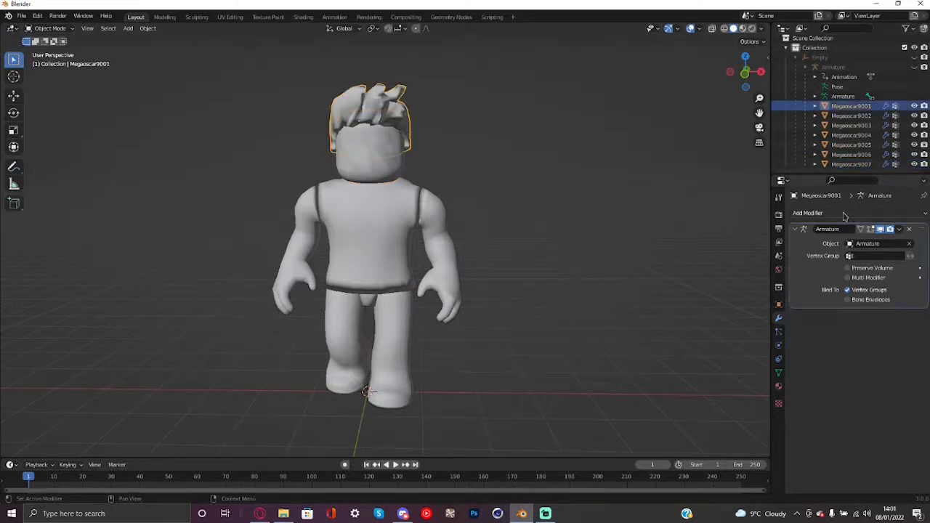
Add a Weighted Normal modifier to the head mesh below its existing modifiers
left_click(396, 173)
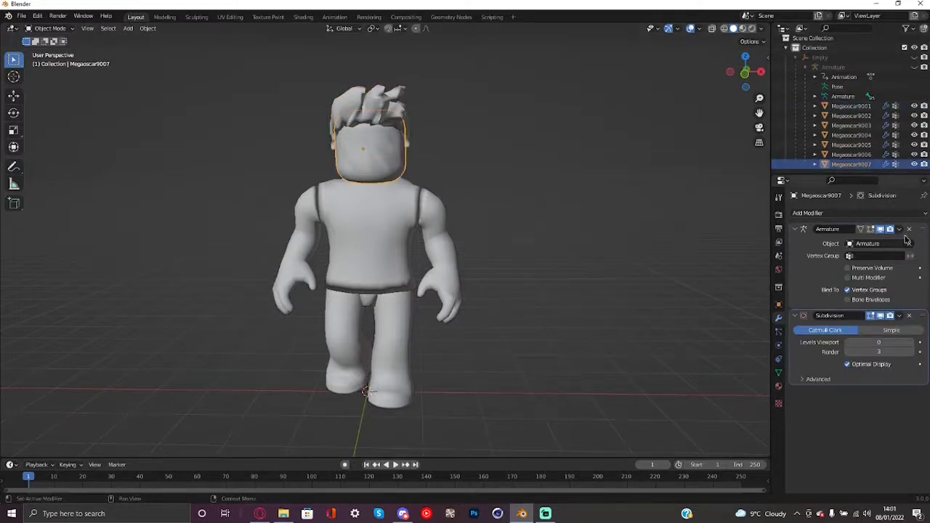
left_click(834, 217)
left_click(664, 285)
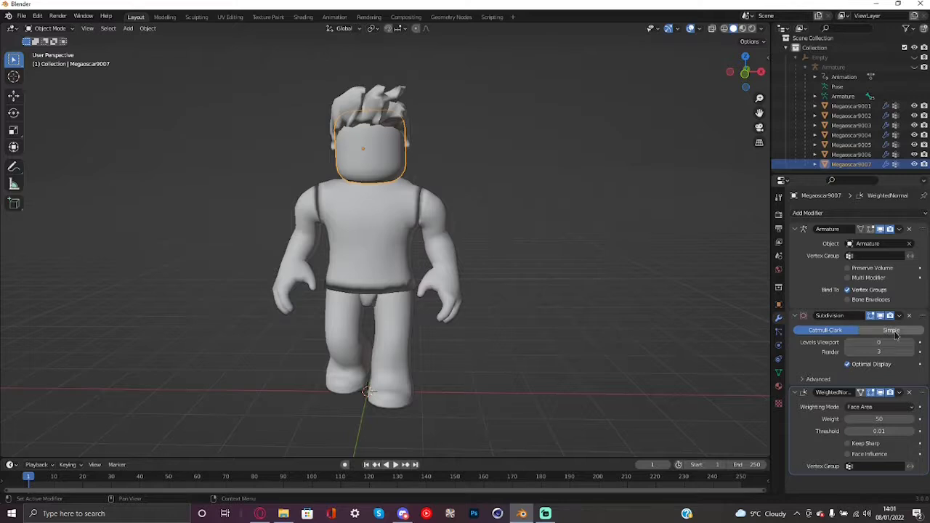
Add a Subdivision Surface modifier to the hair mesh with viewport level 0 and render level 3
left_click(425, 120)
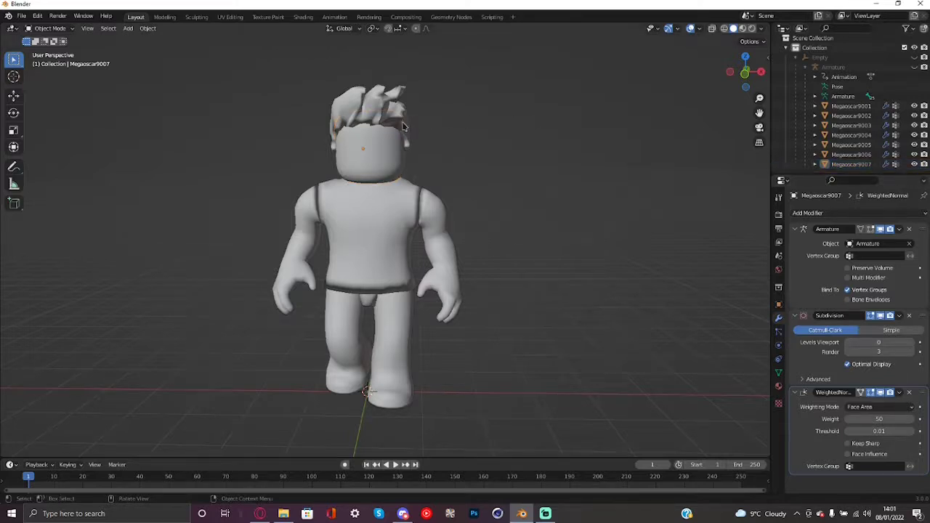
left_click(404, 127)
left_click(890, 213)
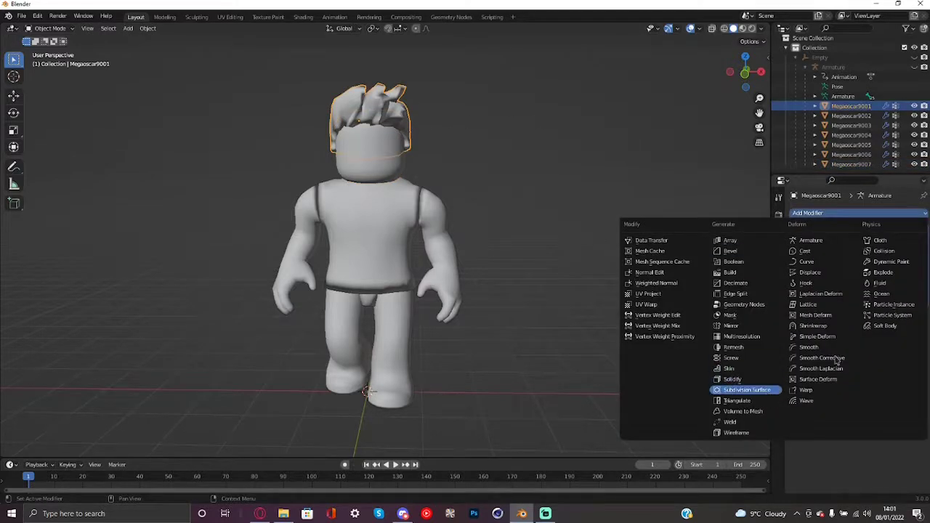
left_click(747, 390)
left_click(848, 342)
left_click(910, 351)
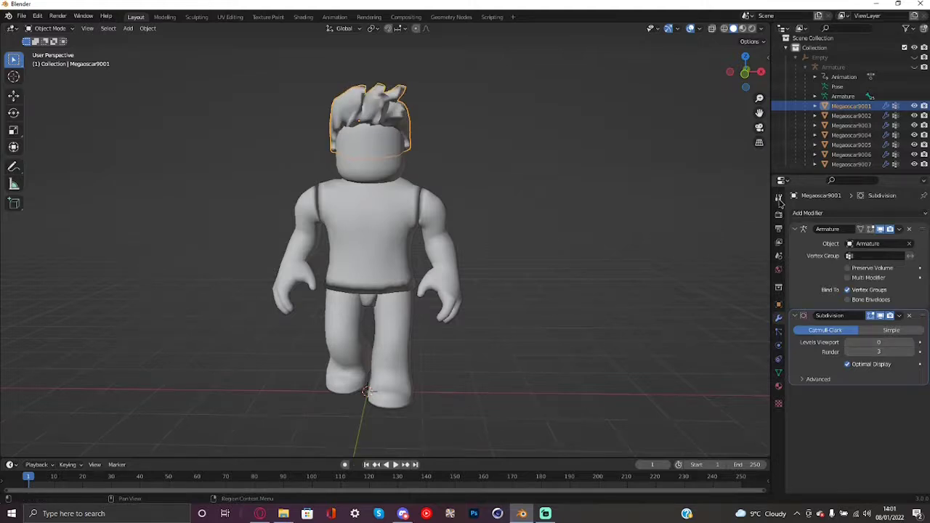
Add a Weighted Normal modifier to the hair mesh and clear the selection
left_click(806, 212)
left_click(674, 281)
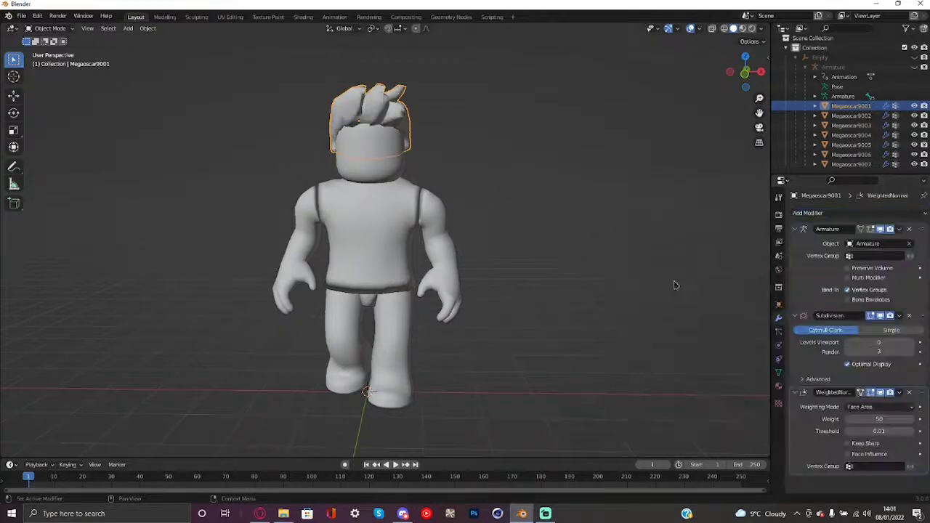
left_click(439, 218)
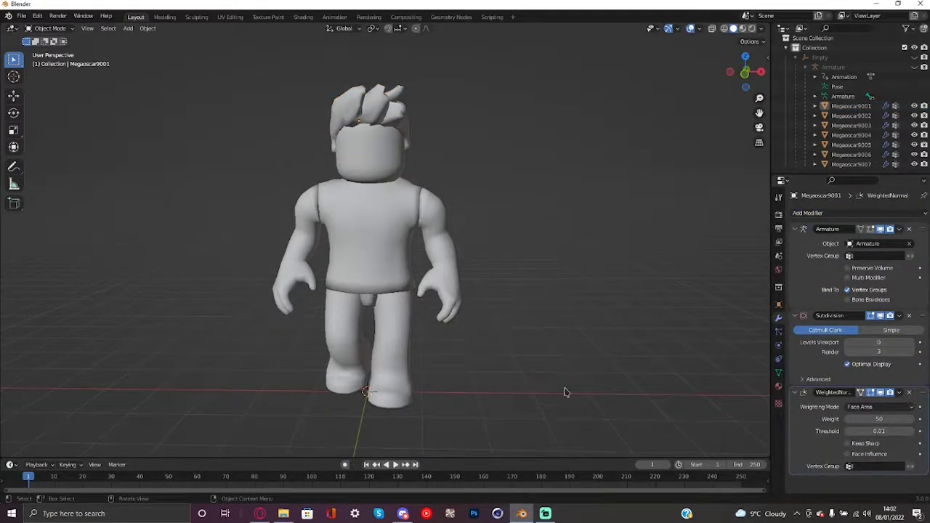
Add a camera to the scene and move it back in camera view until the whole character fits the frame
key("shift+grave")
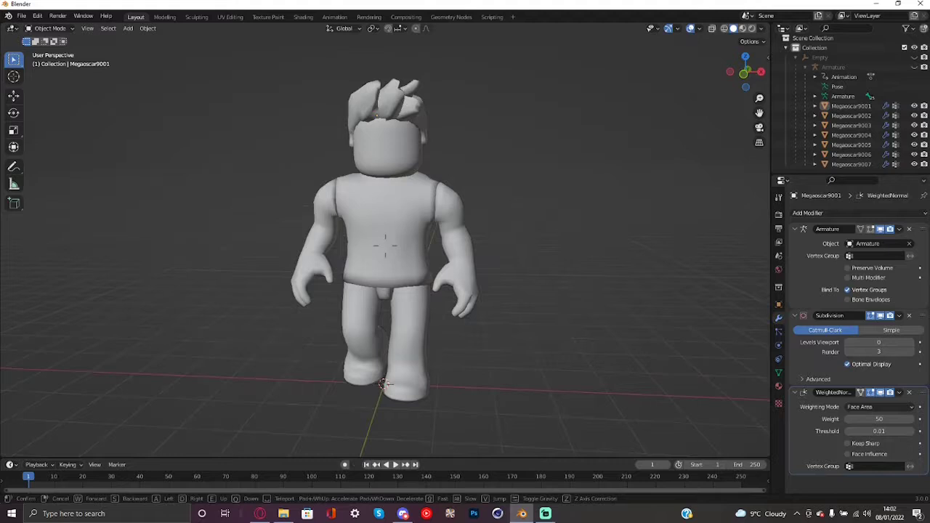
left_click(385, 249)
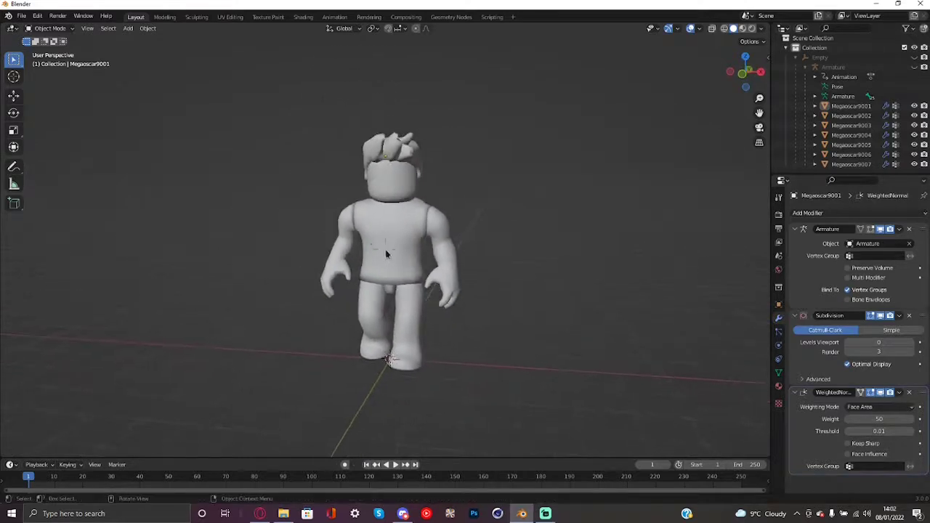
key("shift+a")
left_click(428, 319)
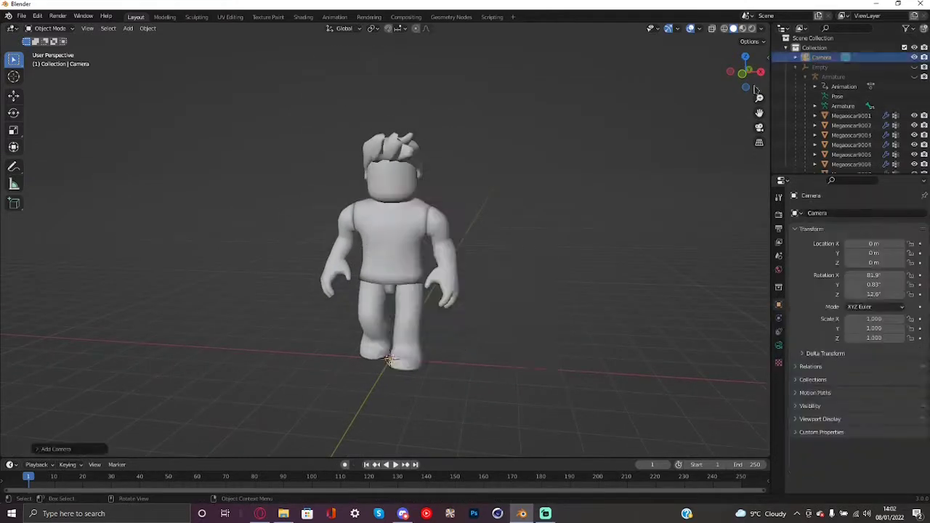
left_click(758, 128)
key("shift+grave")
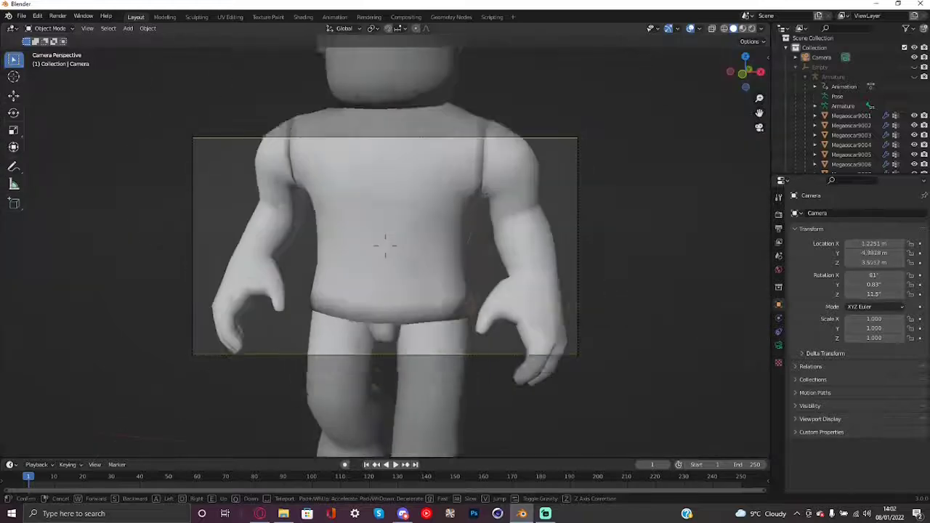
key("s")
left_click(385, 249)
Set the render engine to Cycles and render the camera view
left_click(778, 214)
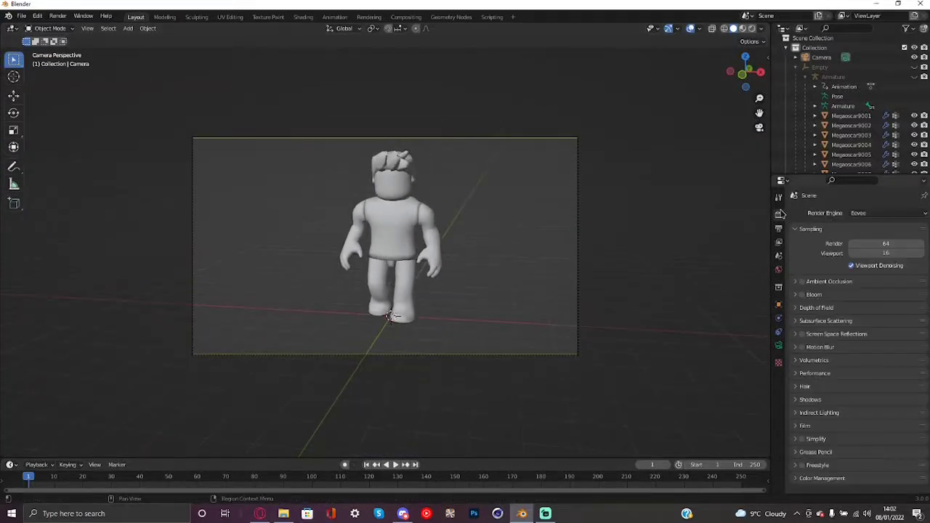
left_click(868, 213)
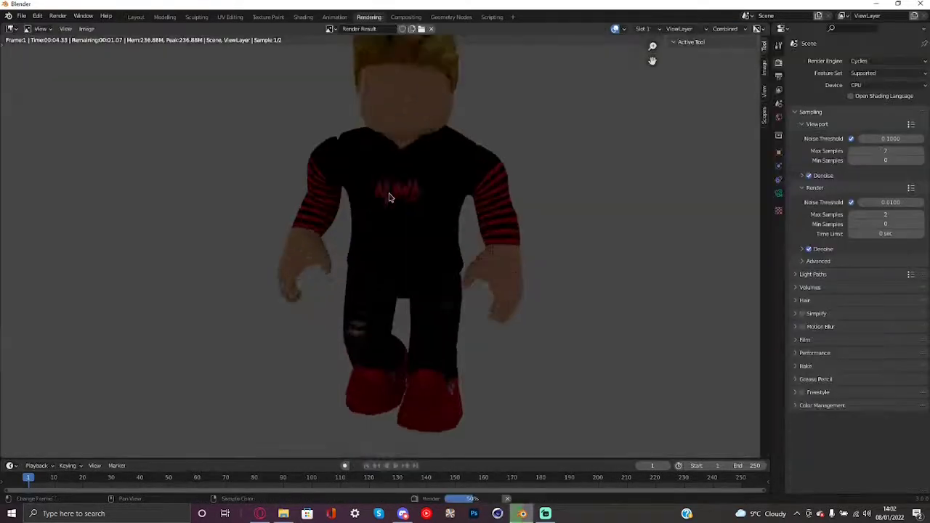
Inspect the rendered image up close, examining the character's hands, striped sleeves, torso, head and hair
scroll(390, 197, "up", 3)
middle_click_drag(587, 299, 379, 219)
scroll(536, 253, "up", 6)
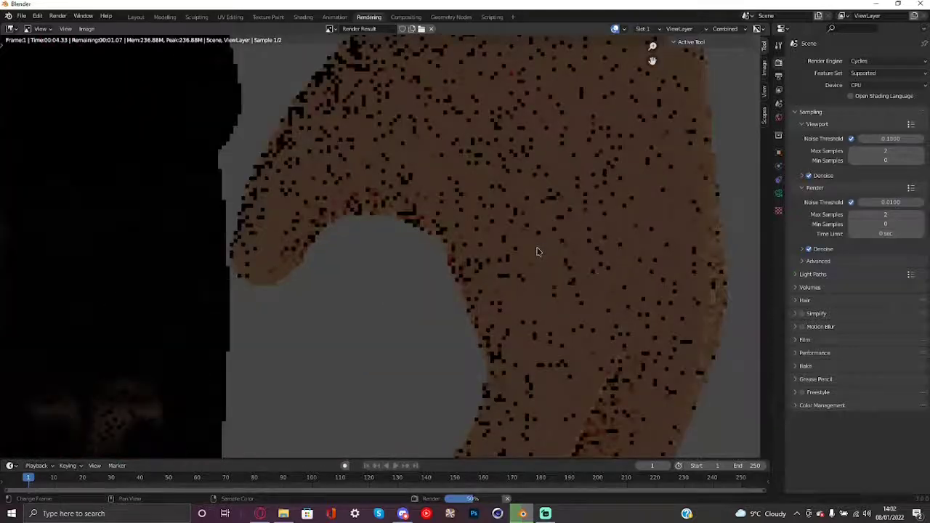
middle_click_drag(537, 252, 342, 187)
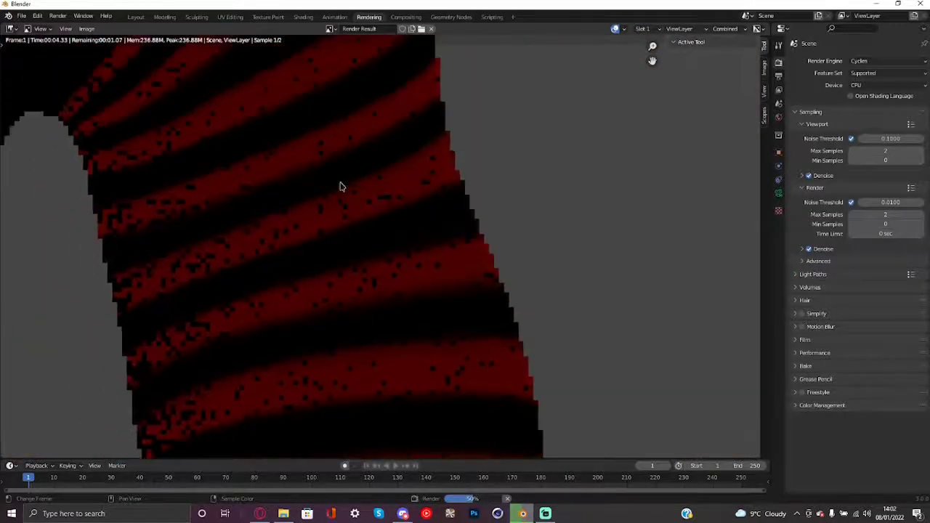
key("Home")
middle_click_drag(338, 117, 405, 97)
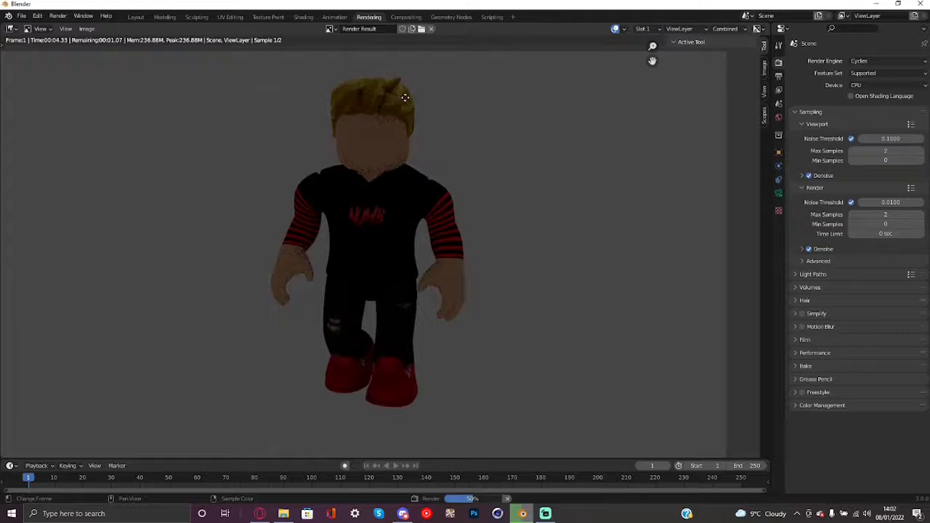
scroll(341, 218, "up", 4)
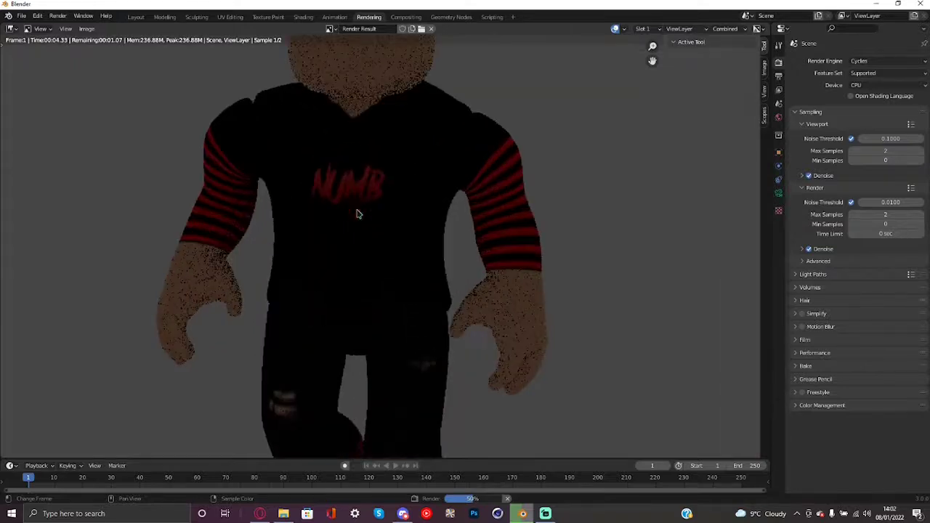
scroll(357, 210, "down", 1)
middle_click_drag(357, 210, 395, 390)
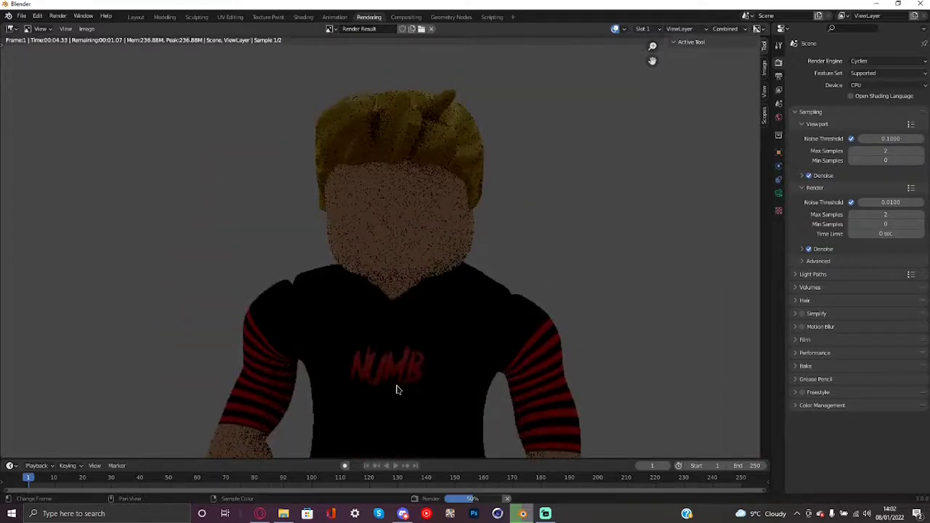
scroll(395, 390, "down", 6)
key("Home")
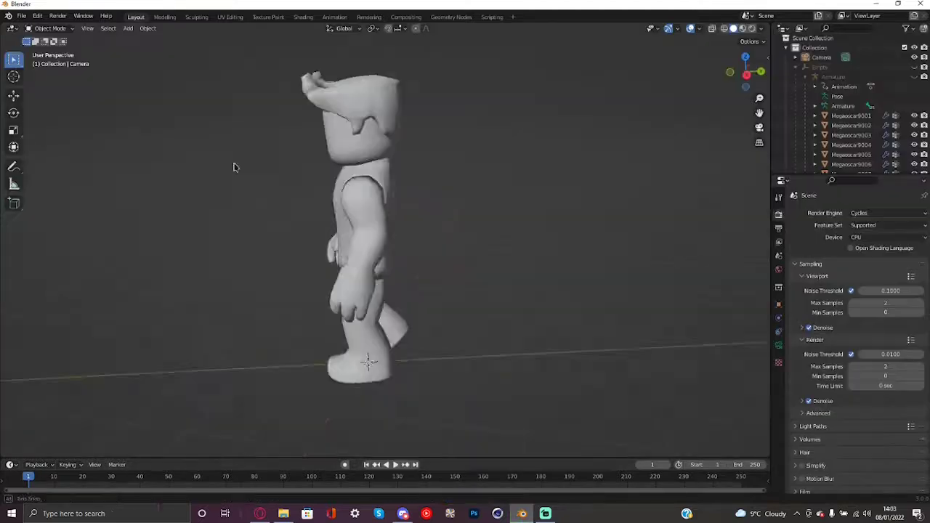
Enable Preserve Volume in the Armature modifier of the arm mesh Megaoscar9005
middle_click_drag(232, 166, 336, 208)
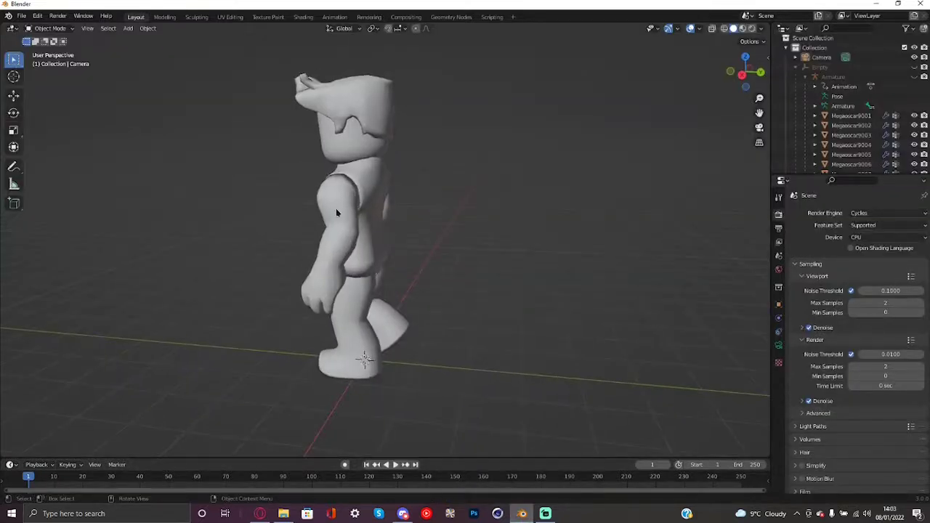
left_click(335, 208)
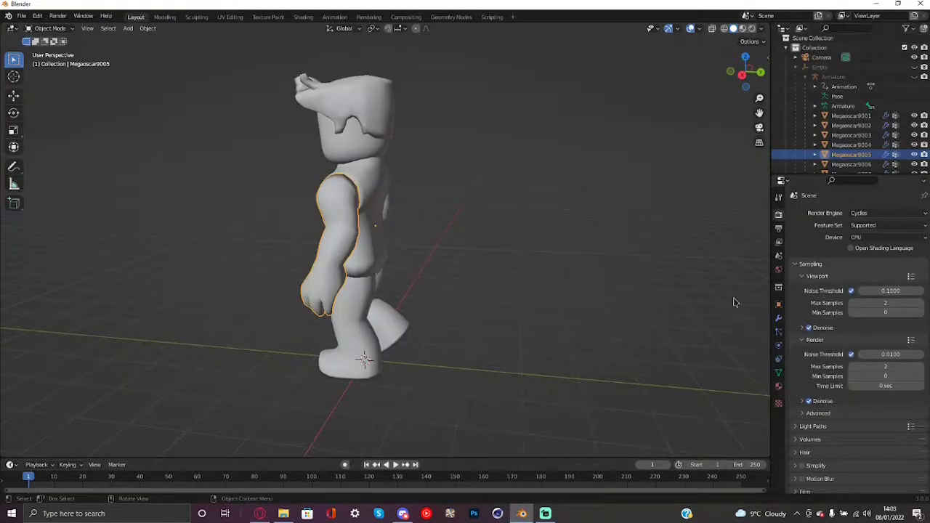
left_click(778, 318)
middle_click_drag(726, 290, 463, 197)
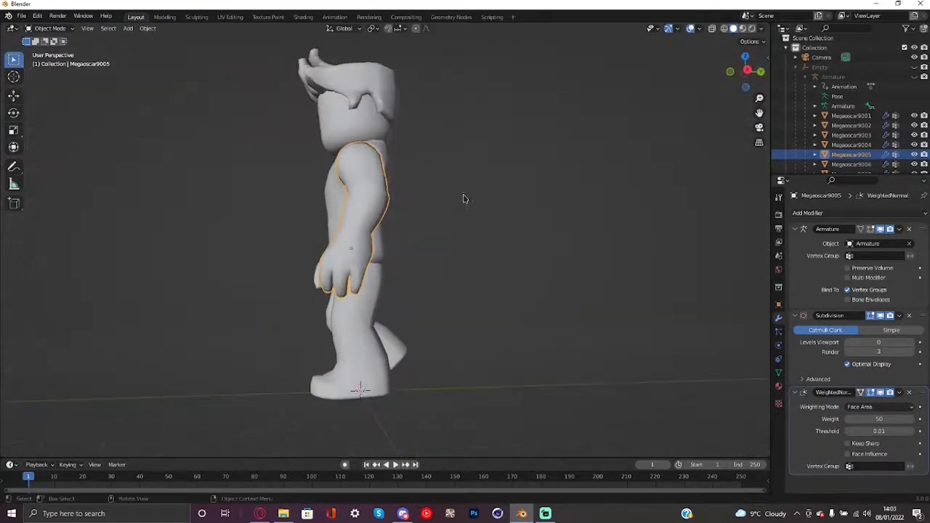
scroll(463, 198, "up", 2)
middle_click_drag(736, 295, 759, 286, "shift")
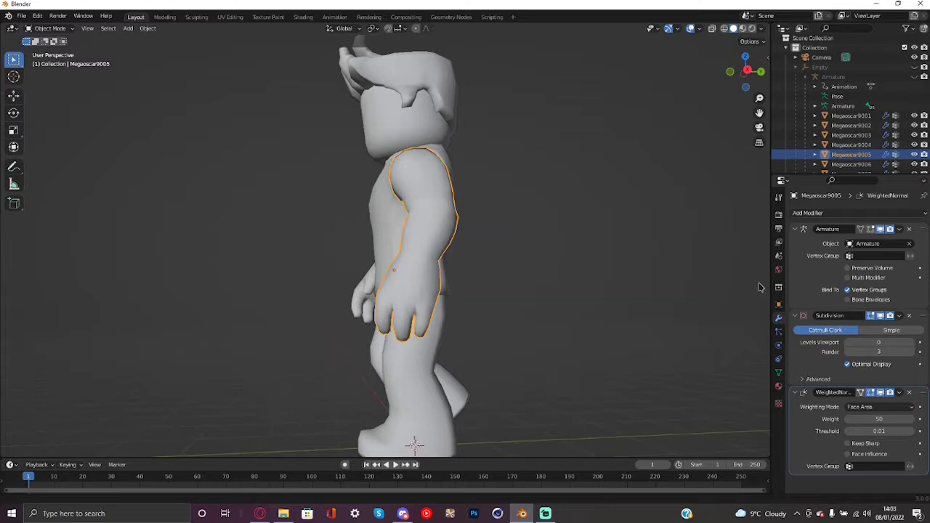
middle_click_drag(521, 243, 397, 238)
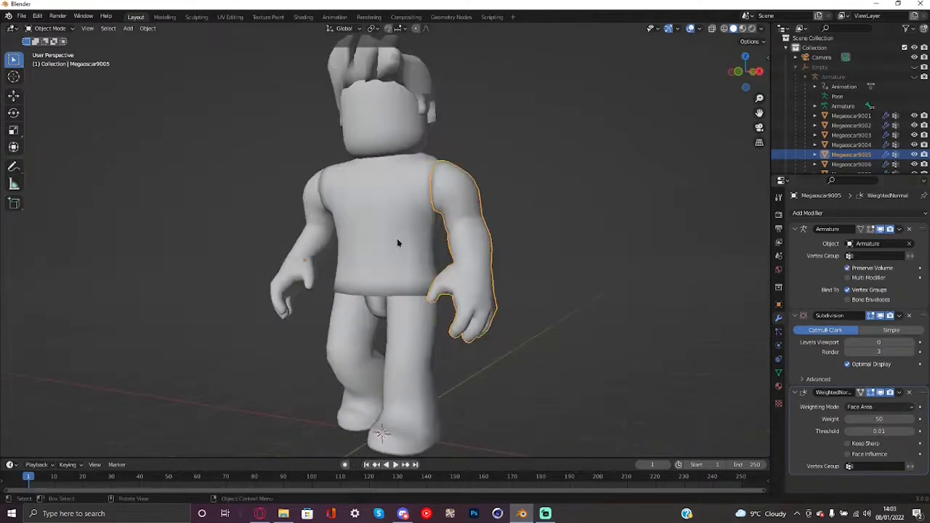
Enable Preserve Volume in the Armature modifiers of the torso, the other arm, the hair and both legs
left_click(396, 239)
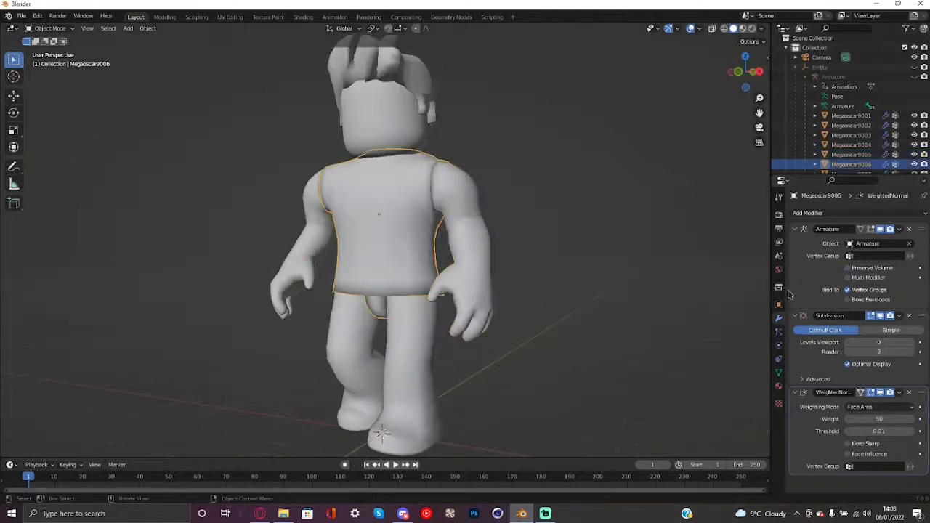
left_click(289, 212)
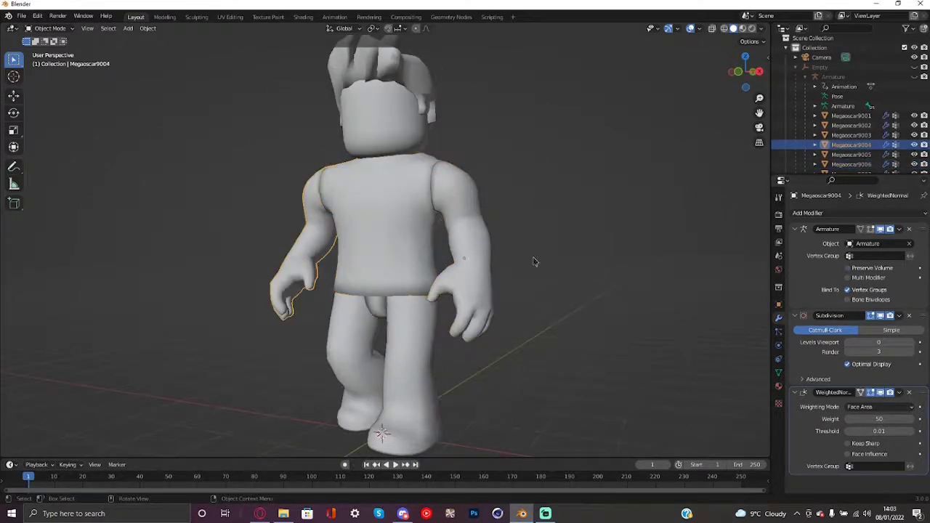
left_click(423, 84)
left_click(404, 84)
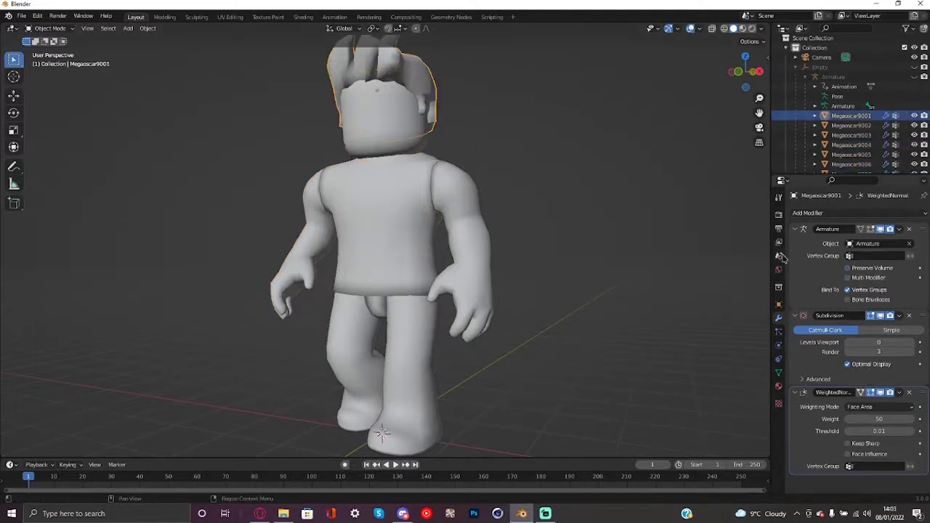
left_click(438, 350)
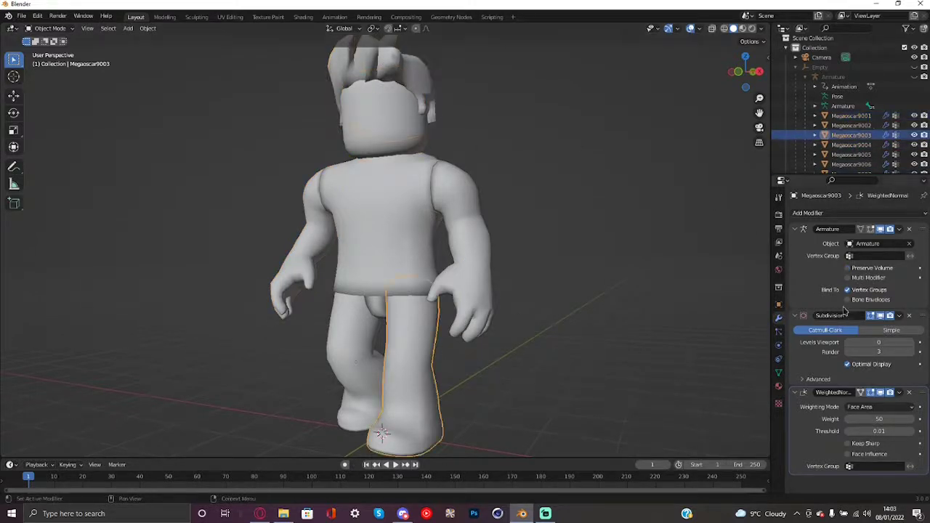
left_click(371, 390)
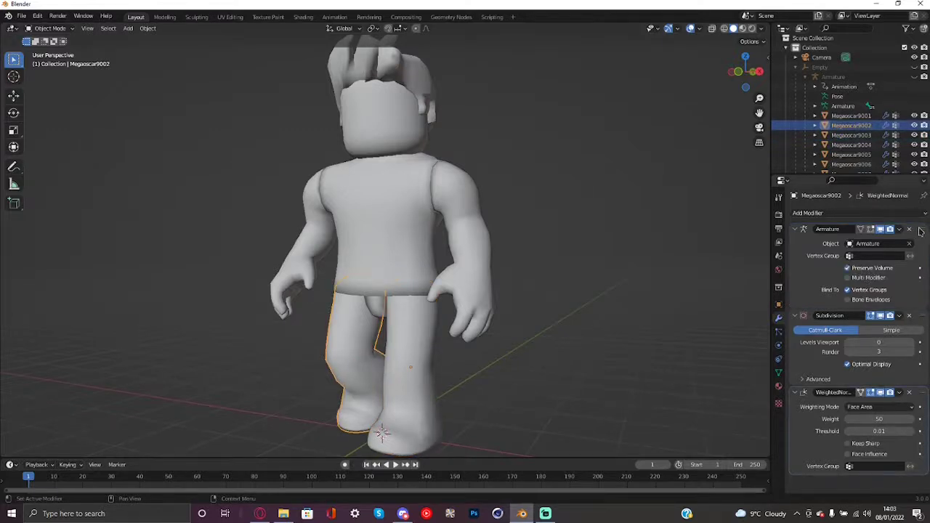
Check the Preserve Volume setting of the torso, arm and hair meshes by selecting them one after another
left_click(418, 303)
left_click(428, 285)
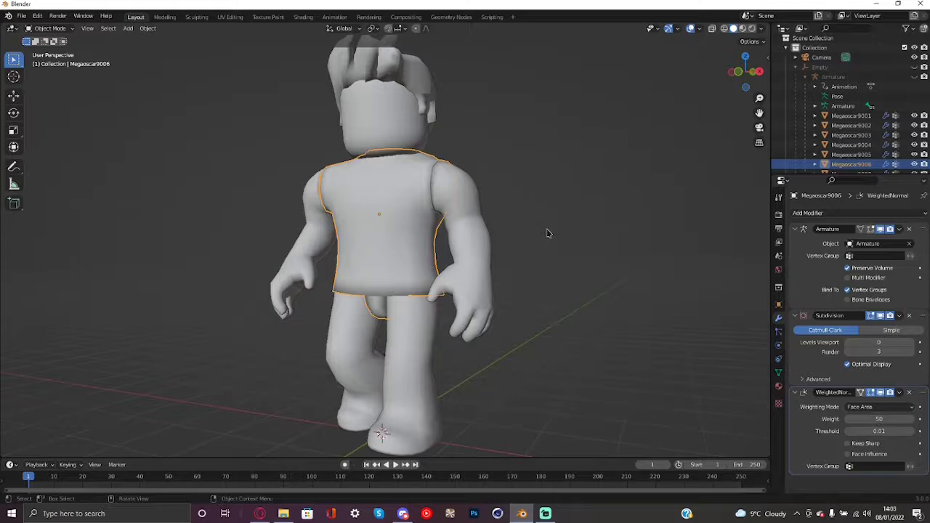
left_click(547, 233)
left_click(475, 239)
left_click(330, 209)
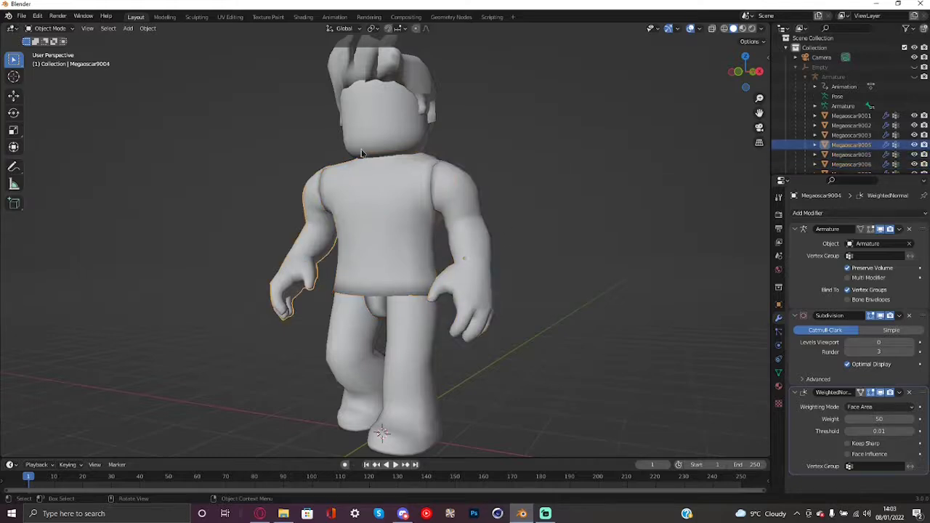
left_click(436, 97)
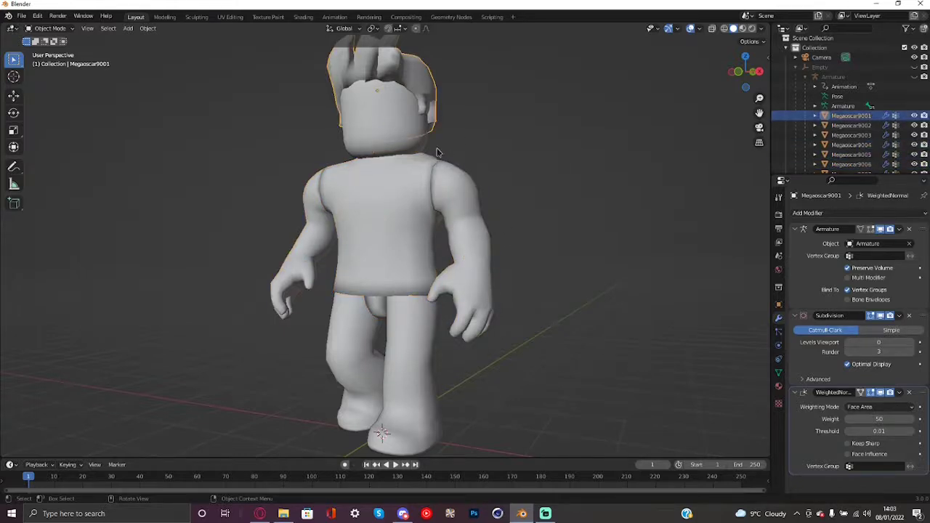
left_click(394, 166)
Move the torso's Armature modifier below its Subdivision modifier and play the animation briefly to test the deformation
left_click(396, 215)
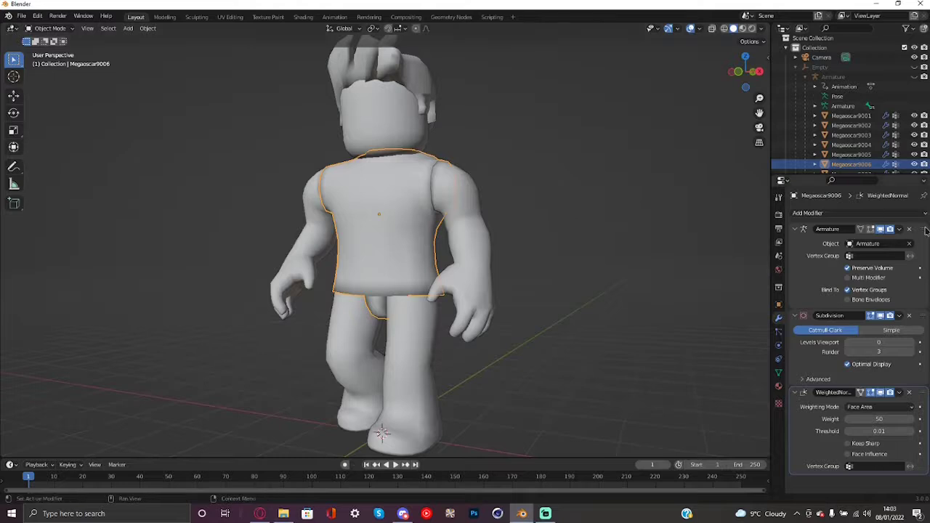
left_click_drag(925, 228, 924, 308)
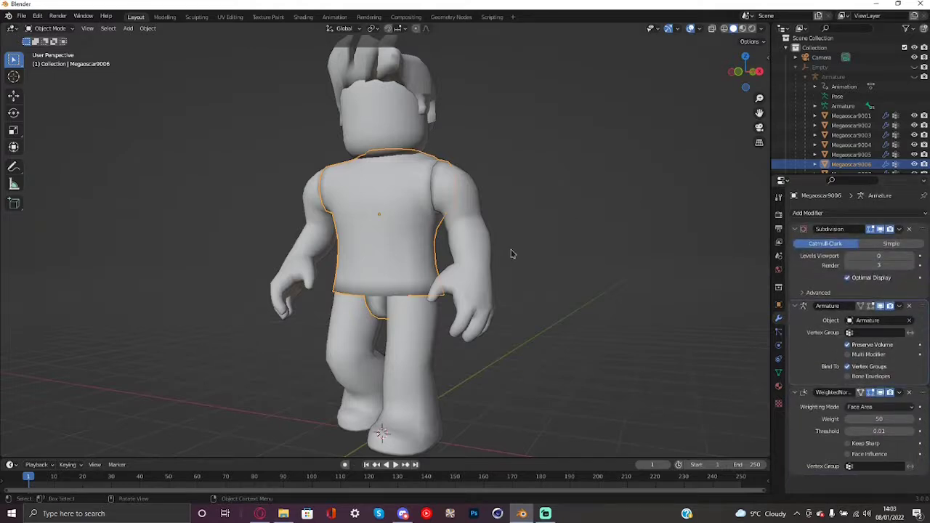
key("space")
key("space")
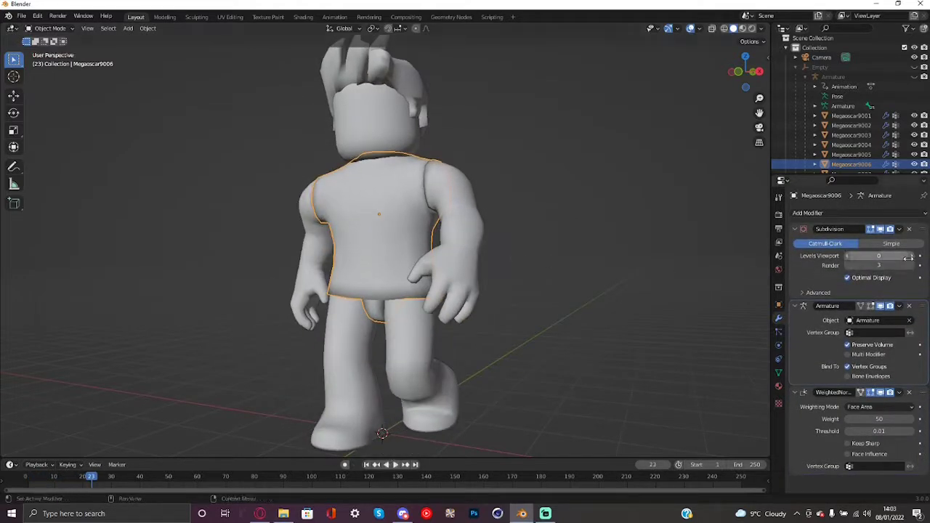
Set the torso's Subdivision viewport level to 1 and play the animation to test the deformation
left_click(908, 257)
type("1")
key("Return")
key("space")
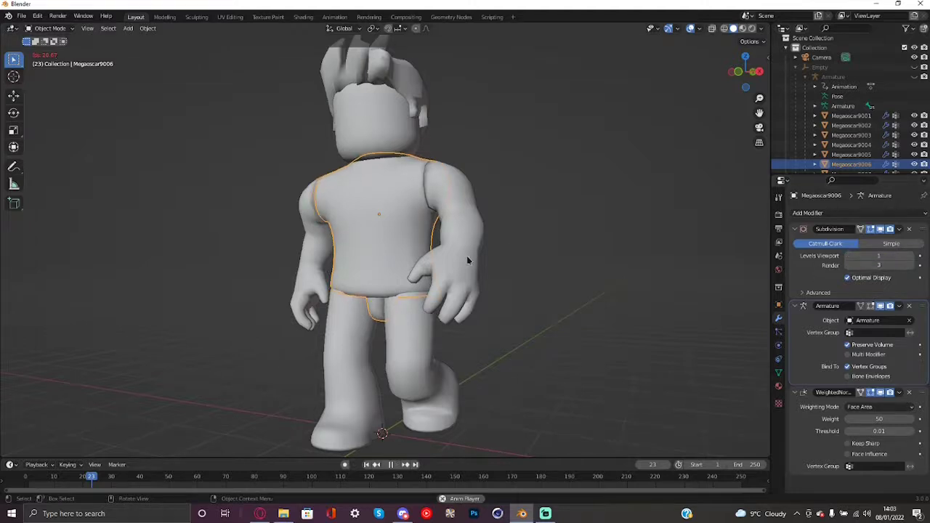
key("space")
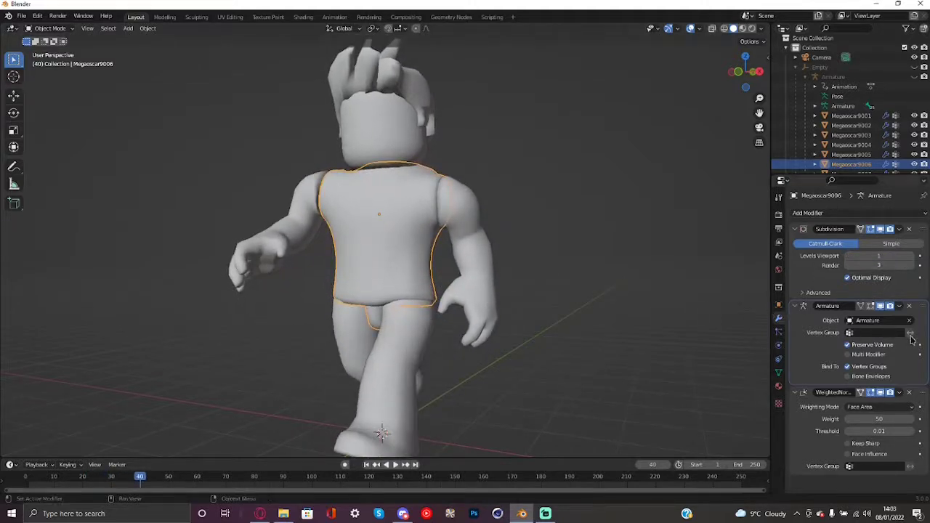
Move the torso's Armature modifier back above its Subdivision modifier and play the animation to check the deformation
left_click_drag(919, 307, 897, 212)
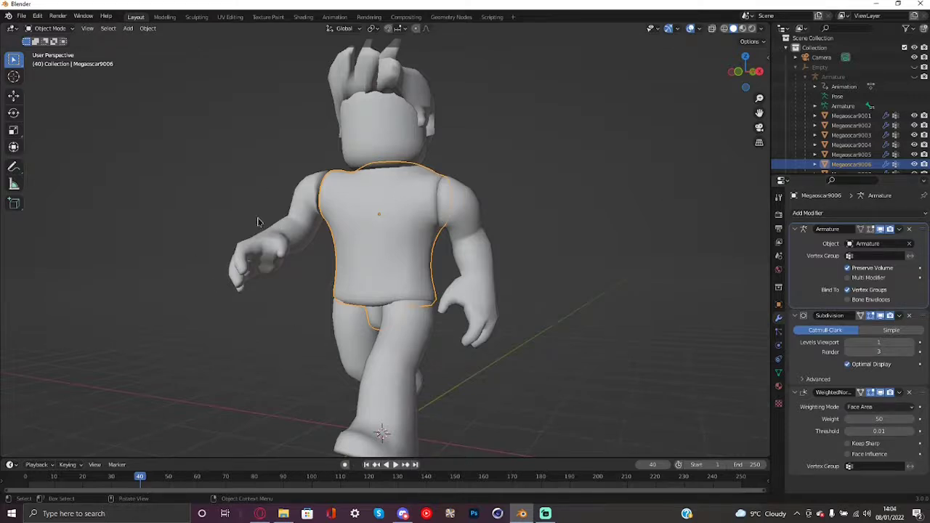
key("space")
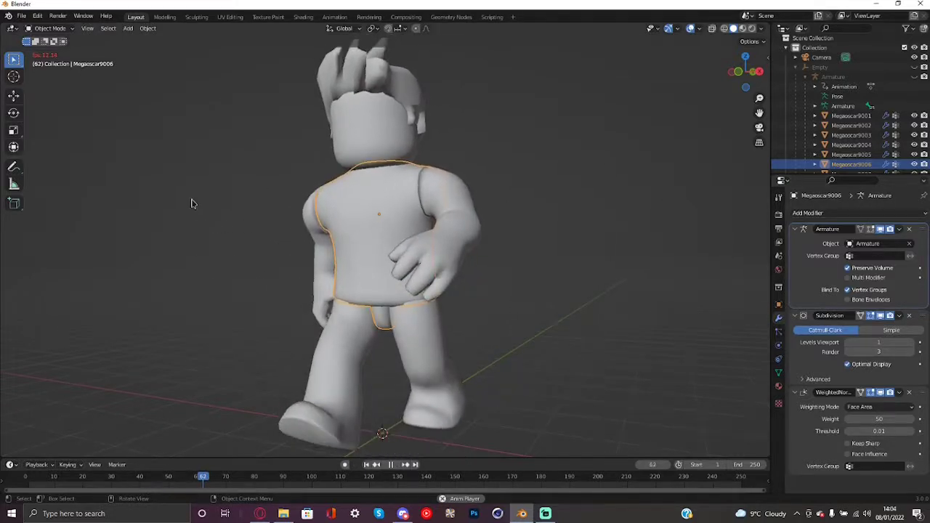
key("space")
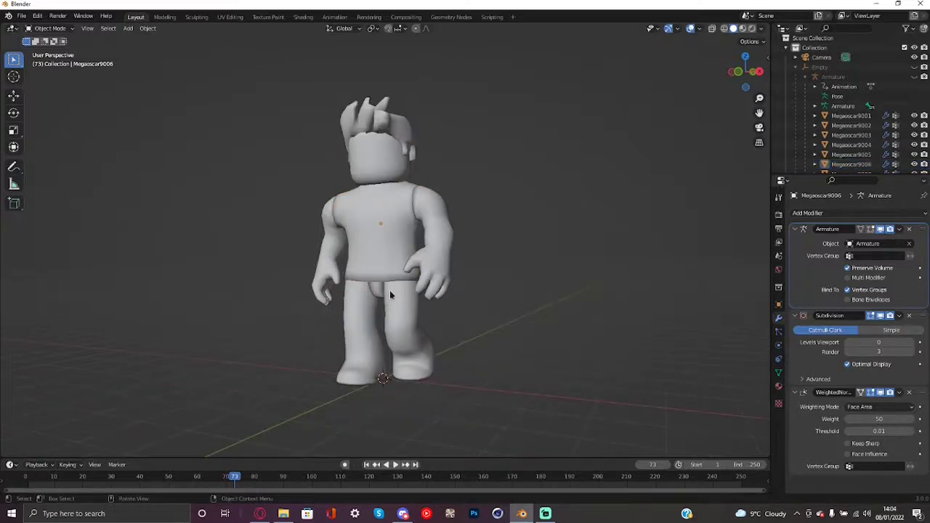
Switch the viewport to Material Preview, inspect the character's textures and show the material settings of the arm mesh Megaoscar9005
left_click(388, 257)
left_click(611, 288)
mouse_move(368, 261)
middle_mouse_down()
mouse_move(228, 285)
mouse_move(91, 270)
mouse_move(687, 270)
mouse_move(617, 228)
middle_mouse_up()
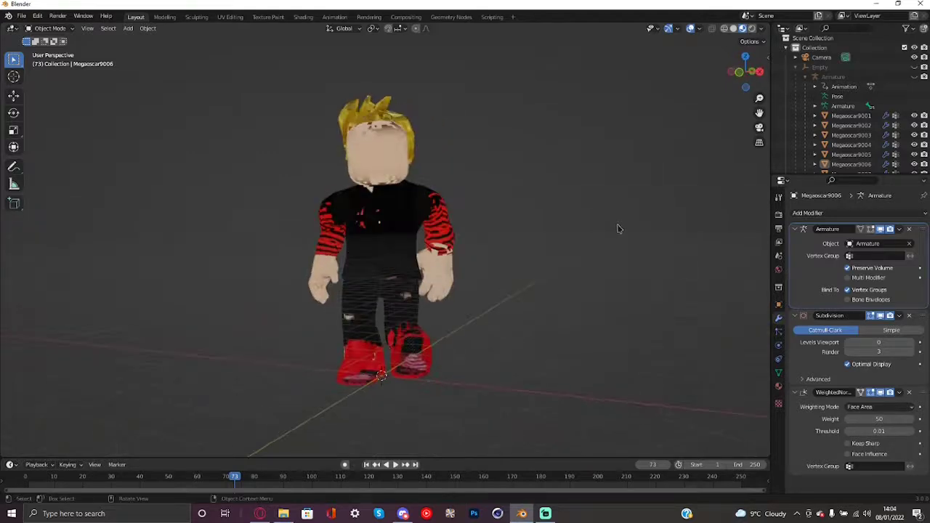
scroll(617, 228, "up", 4)
middle_click_drag(625, 109, 643, 163)
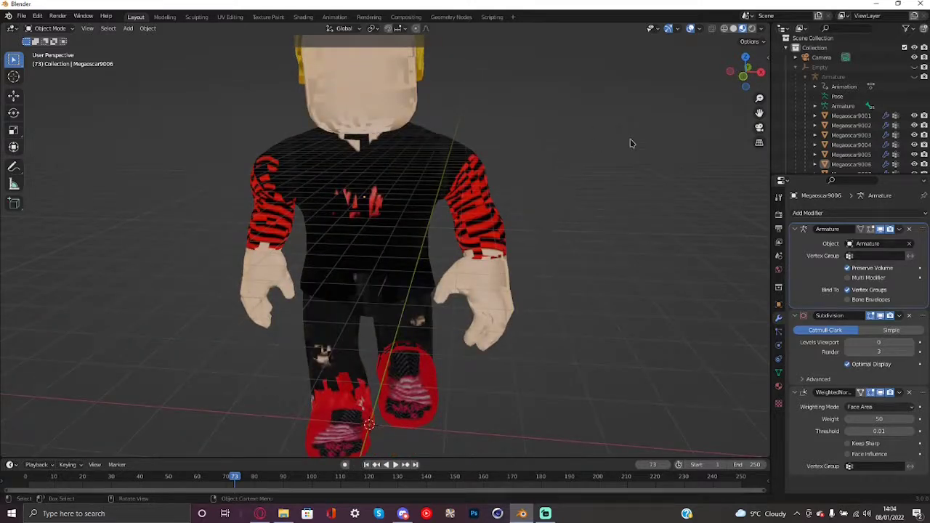
mouse_move(625, 182)
middle_mouse_down()
mouse_move(563, 187)
mouse_move(523, 166)
mouse_move(574, 185)
mouse_move(615, 183)
middle_mouse_up()
left_click(458, 247)
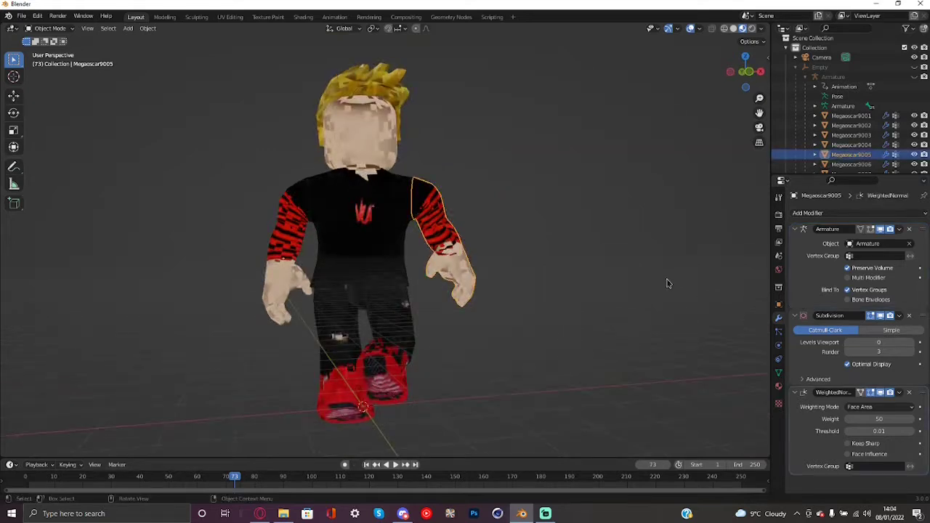
left_click(779, 387)
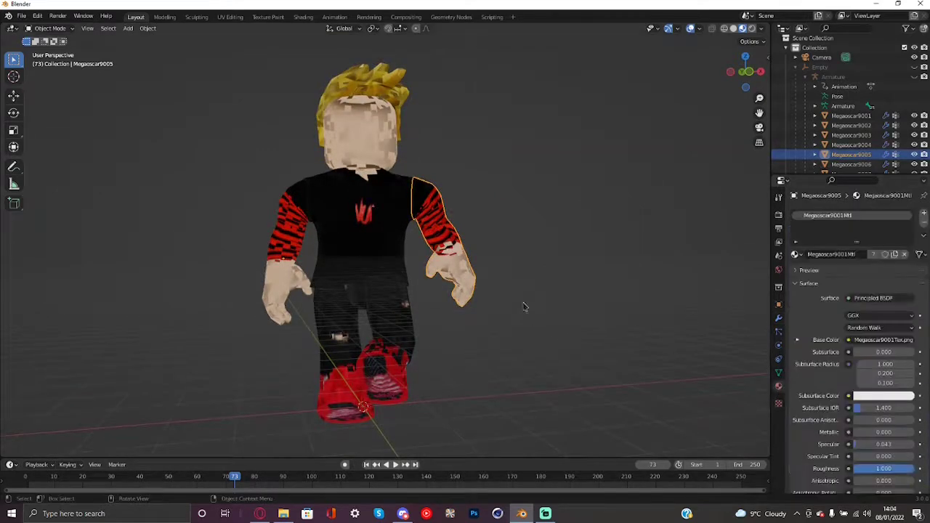
Show the Blender File data in the outliner and delete the material Megaoscar9001Mtl
left_click(802, 29)
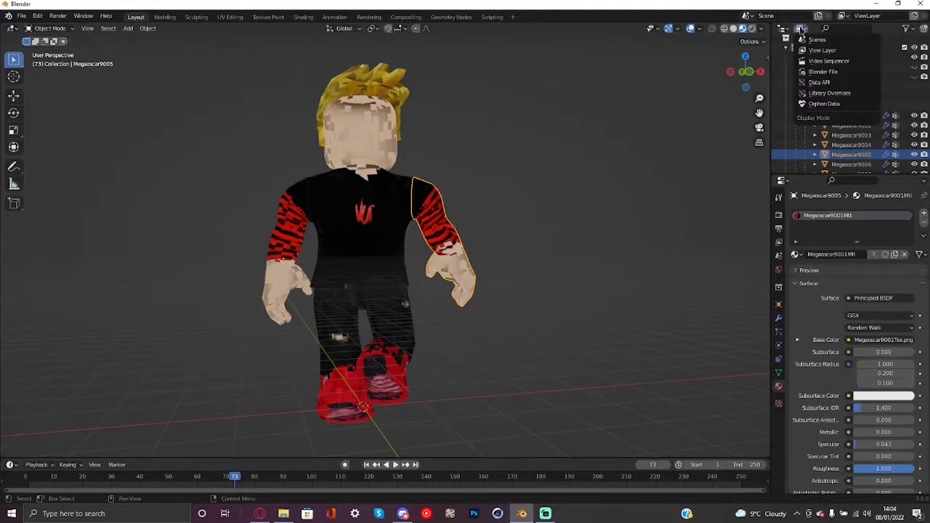
left_click(822, 71)
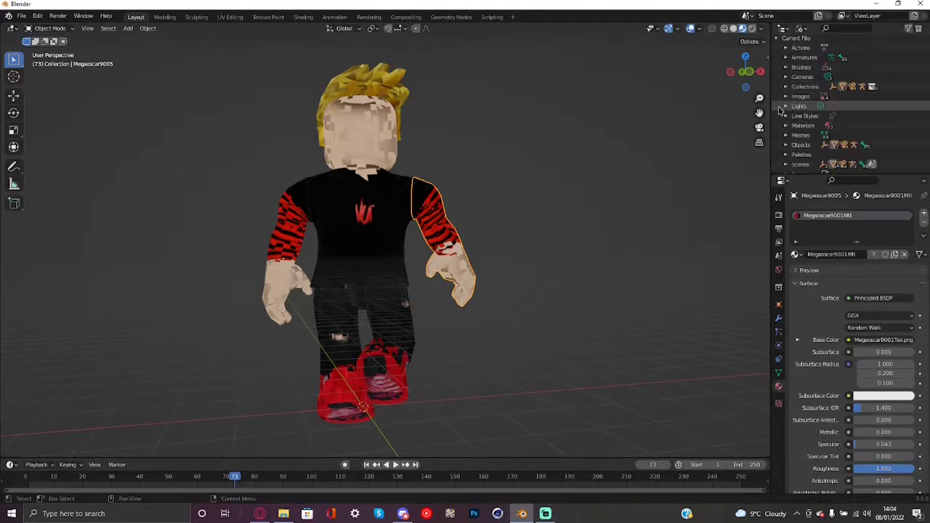
scroll(793, 100, "down", 2)
left_click(786, 86)
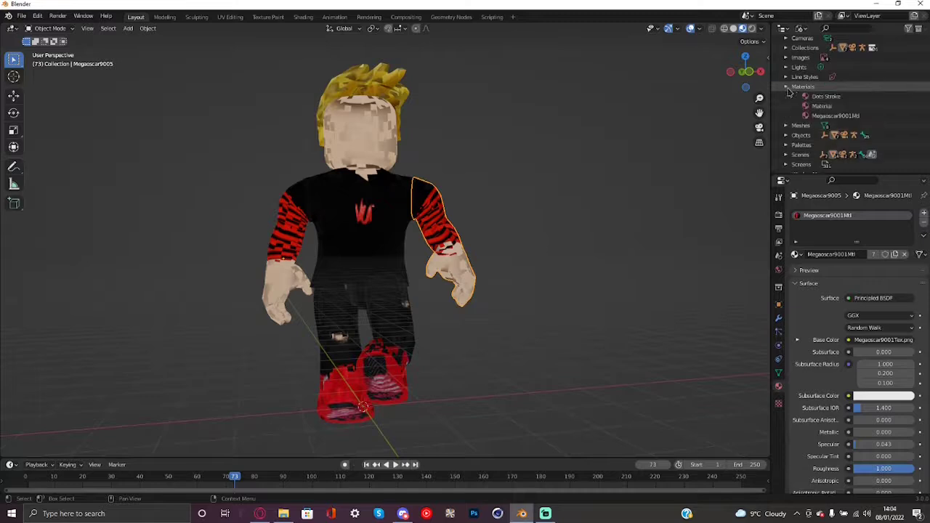
left_click(823, 115)
right_click(822, 115)
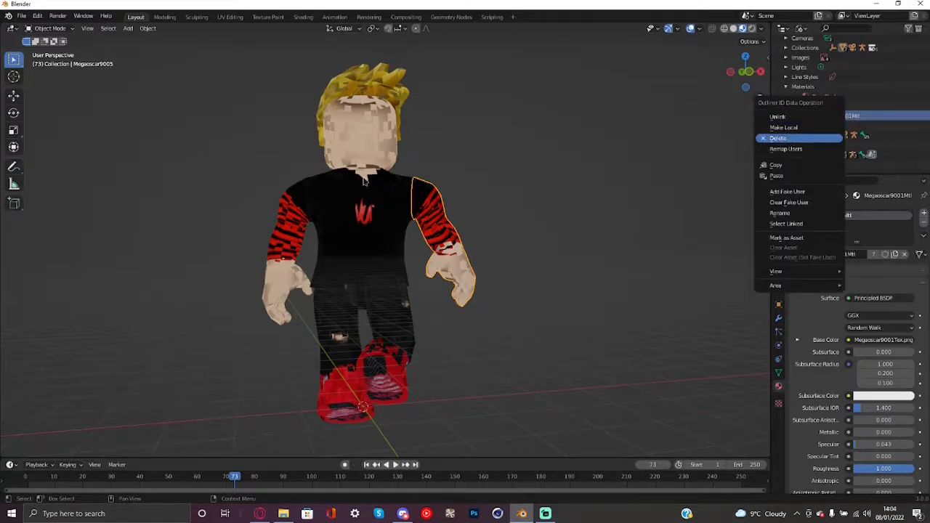
left_click(829, 139)
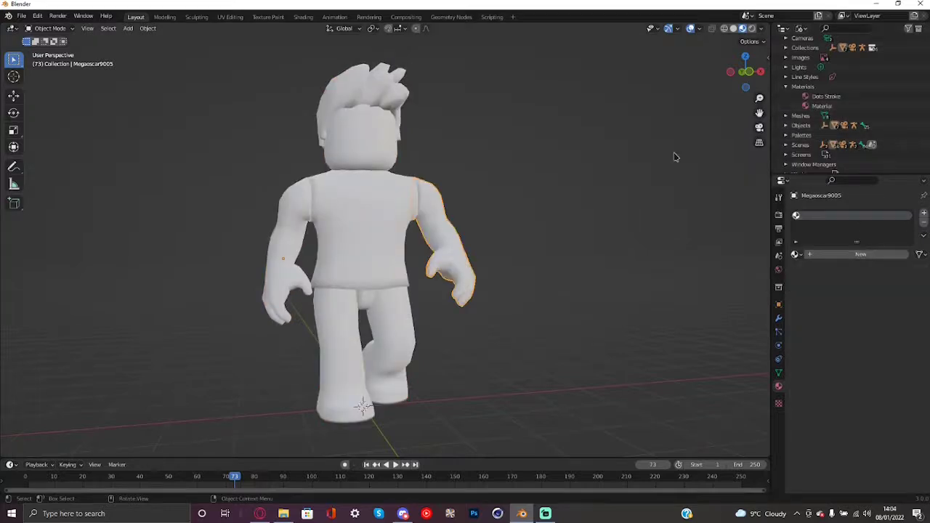
middle_click_drag(579, 184, 437, 277)
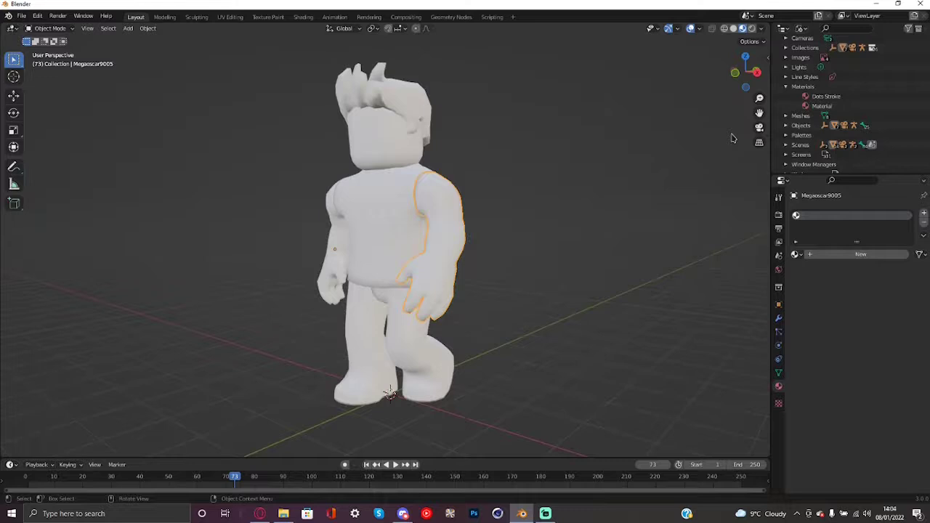
Rename the material named Material as Texture and collapse the materials list
double_click(829, 108)
type("Texture")
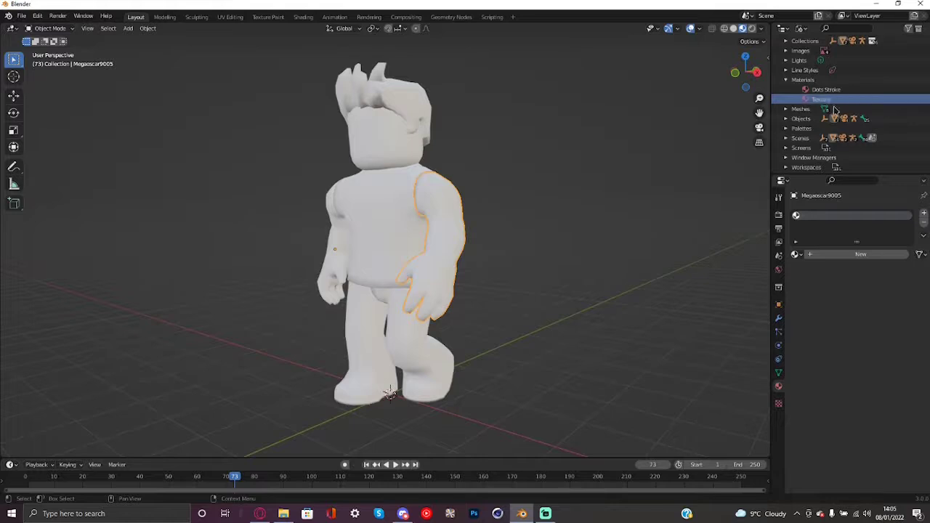
key("Return")
left_click(785, 80)
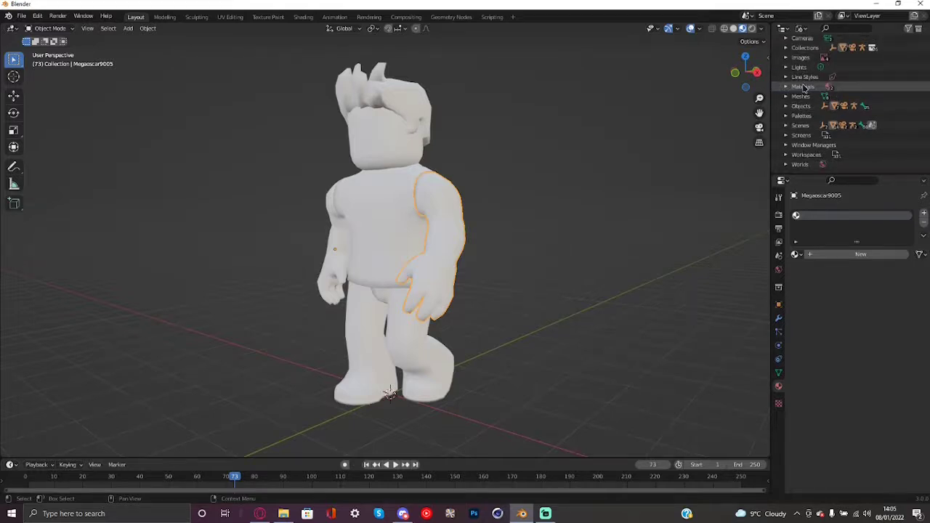
Delete the duplicate image Megaoscar9001Tex.png.001 from the file data and return the outliner to the View Layer display
scroll(792, 102, "up", 3)
left_click(785, 99)
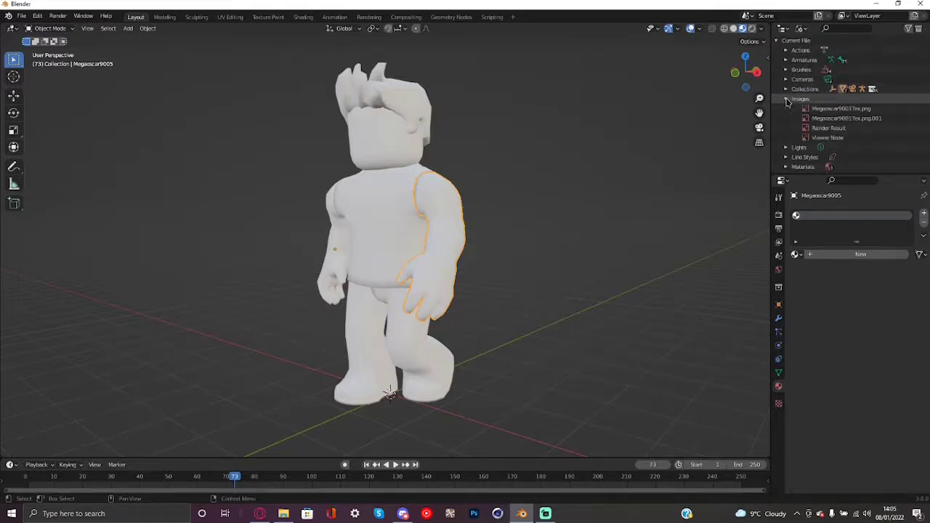
right_click(855, 120)
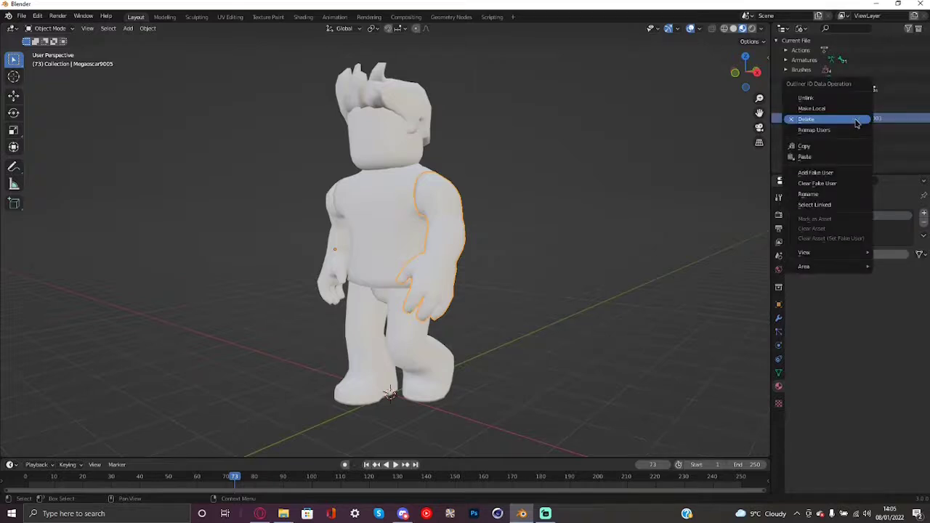
left_click(899, 121)
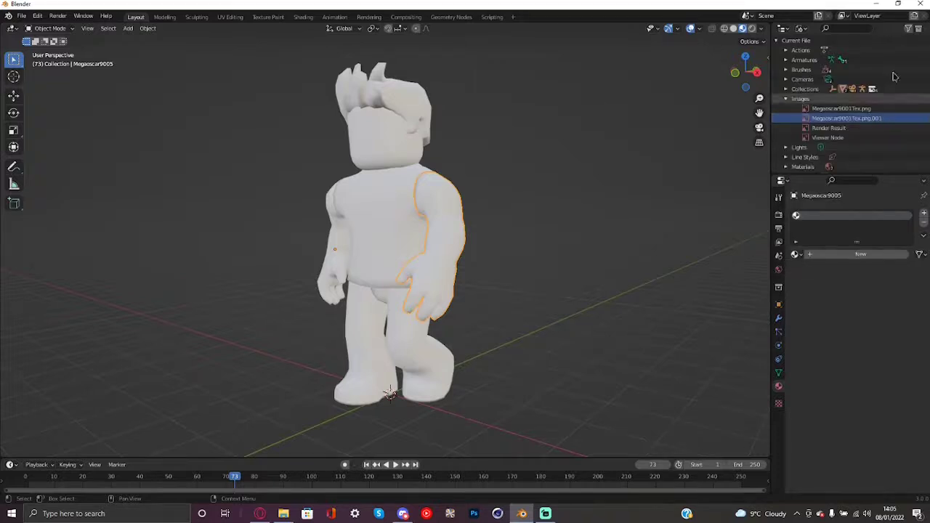
right_click(881, 122)
left_click(880, 120)
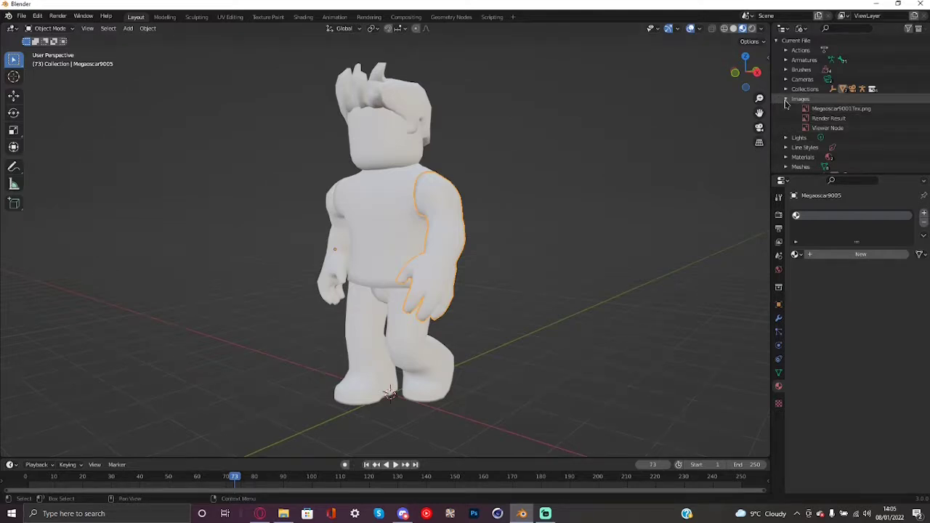
left_click(801, 28)
left_click(816, 53)
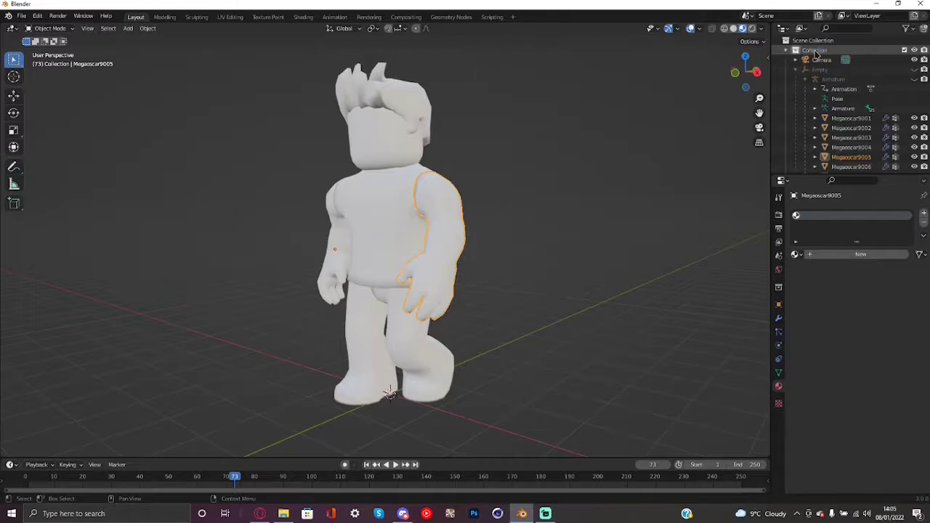
Assign the existing Texture material to the selected arm mesh Megaoscar9005
middle_click_drag(398, 277, 407, 297)
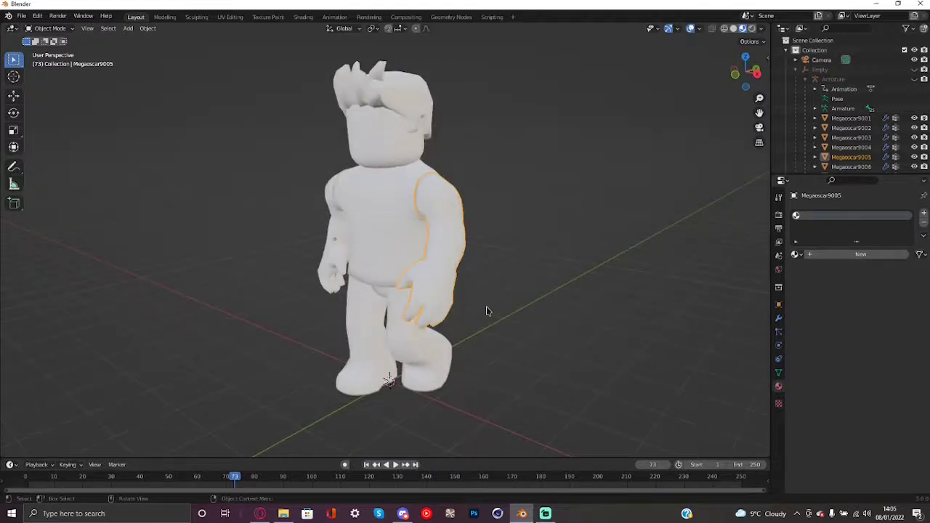
middle_click_drag(487, 310, 485, 308)
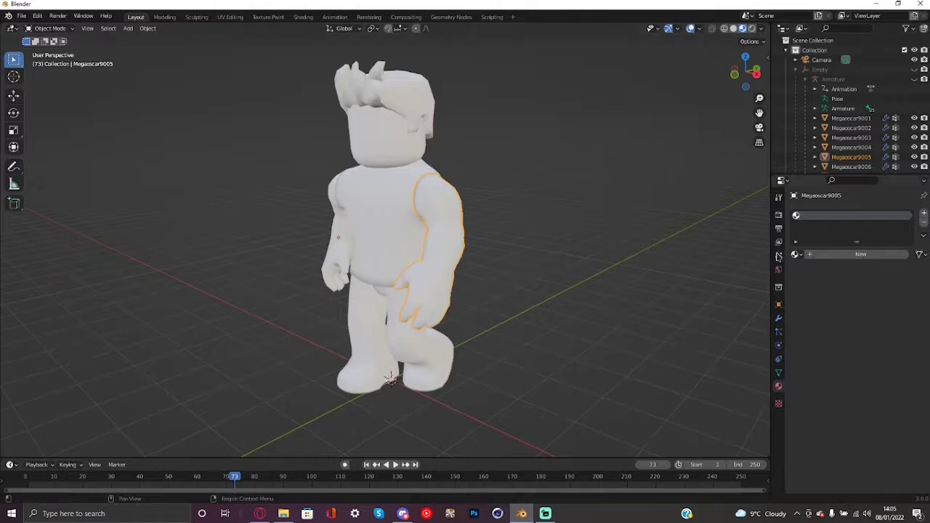
left_click(797, 255)
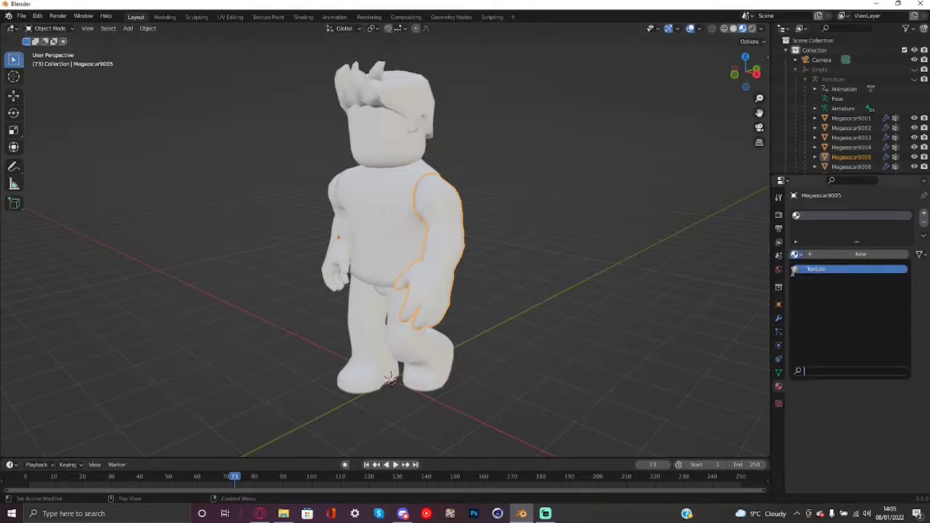
left_click(803, 269)
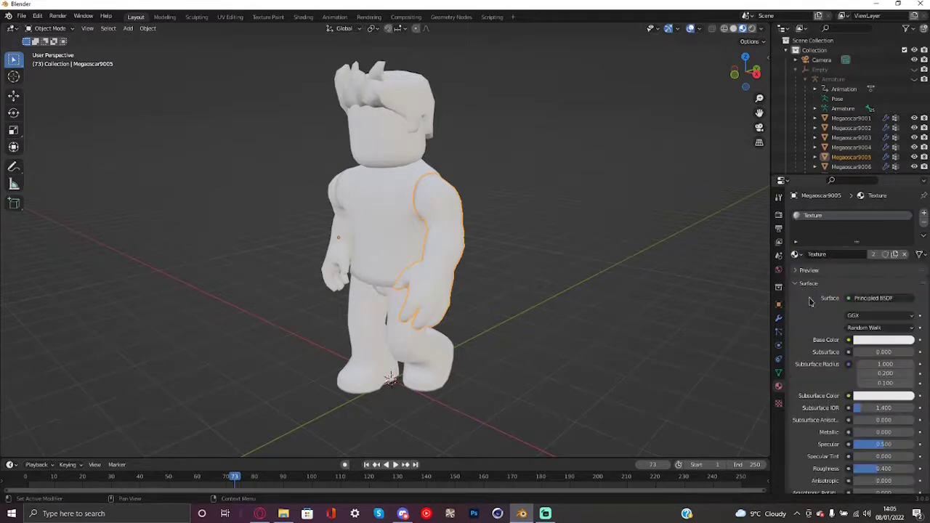
left_click(797, 256)
left_click(800, 256)
key("ctrl+z")
left_click(796, 255)
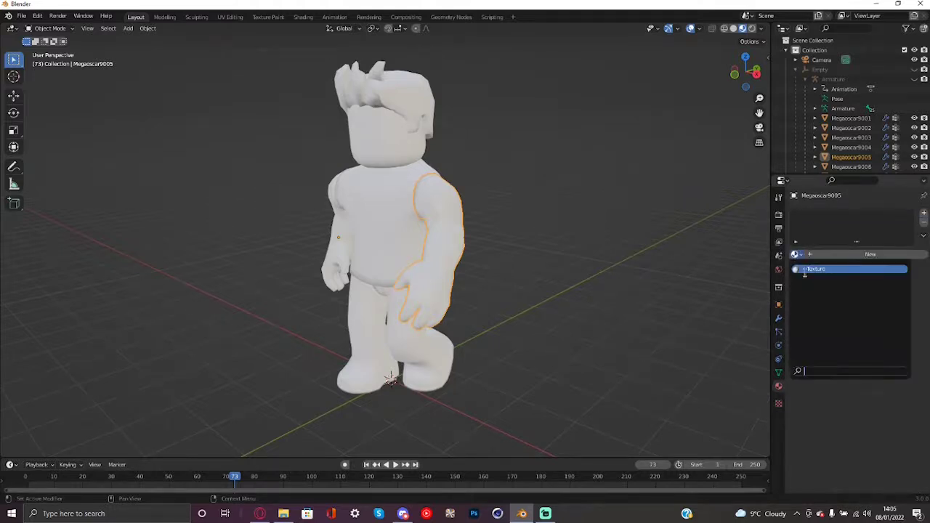
left_click(805, 269)
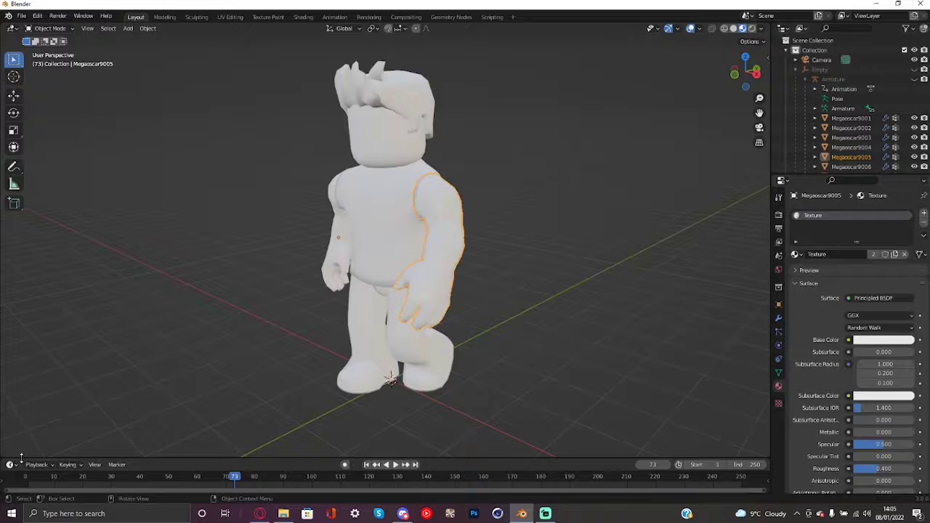
Enlarge the timeline area and change it to the Shader Editor
left_click_drag(21, 458, 9, 333)
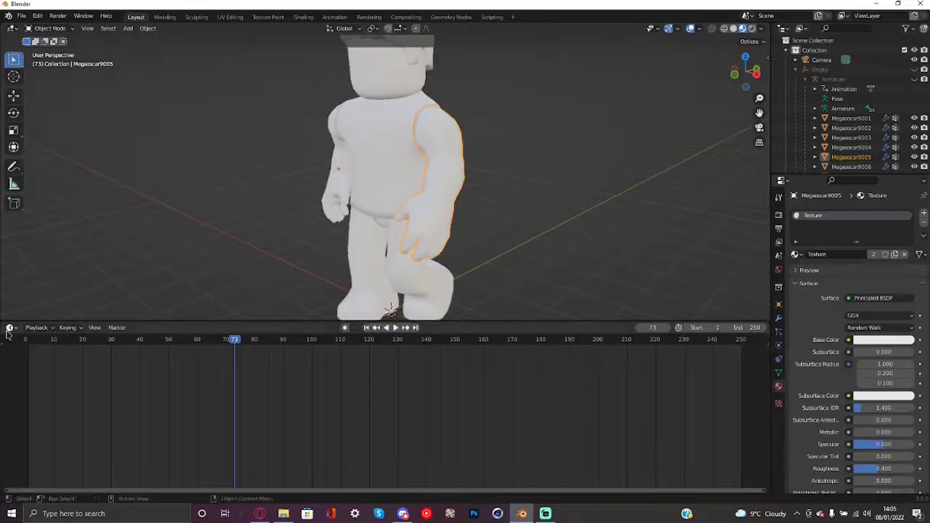
left_click(8, 333)
left_click(37, 417)
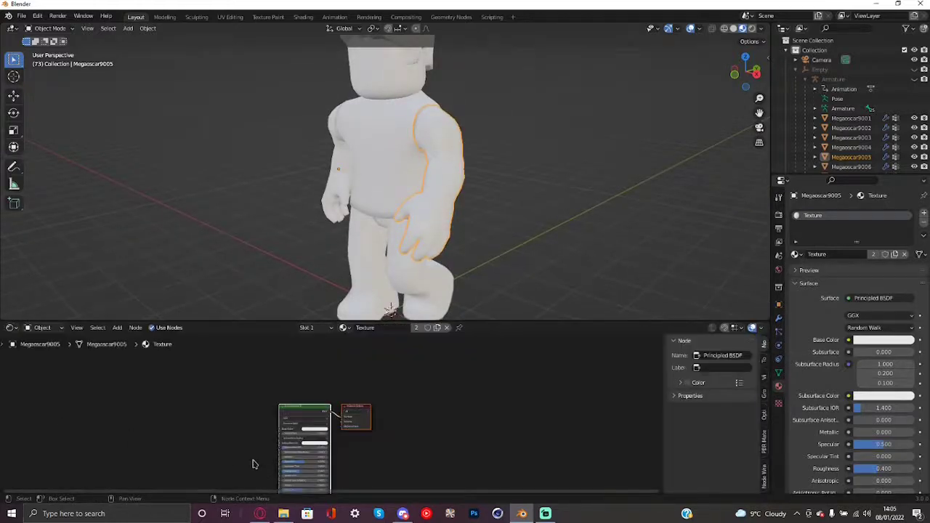
Add an Image Texture node beside the Principled BSDF node and set its interpolation to Smart
scroll(254, 463, "up", 10)
middle_click_drag(163, 458, 443, 409)
key("shift+a")
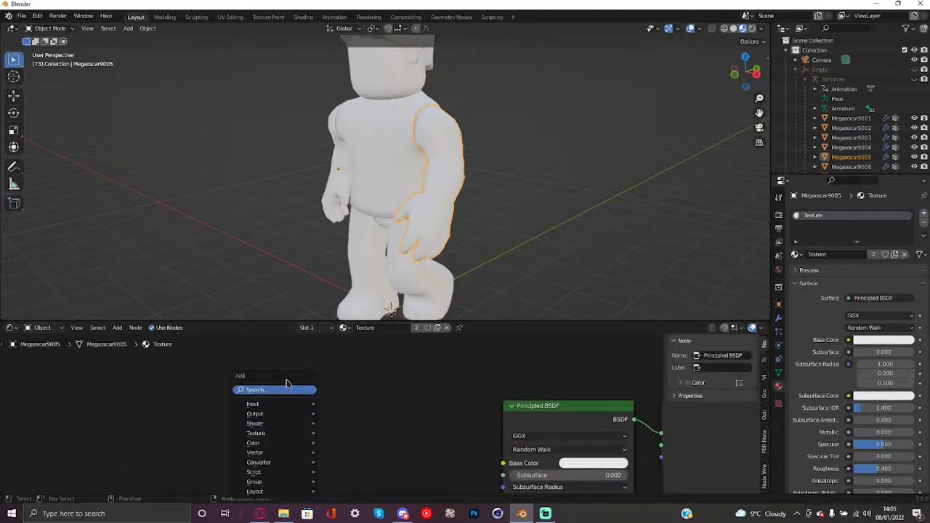
key("Escape")
key("shift+a")
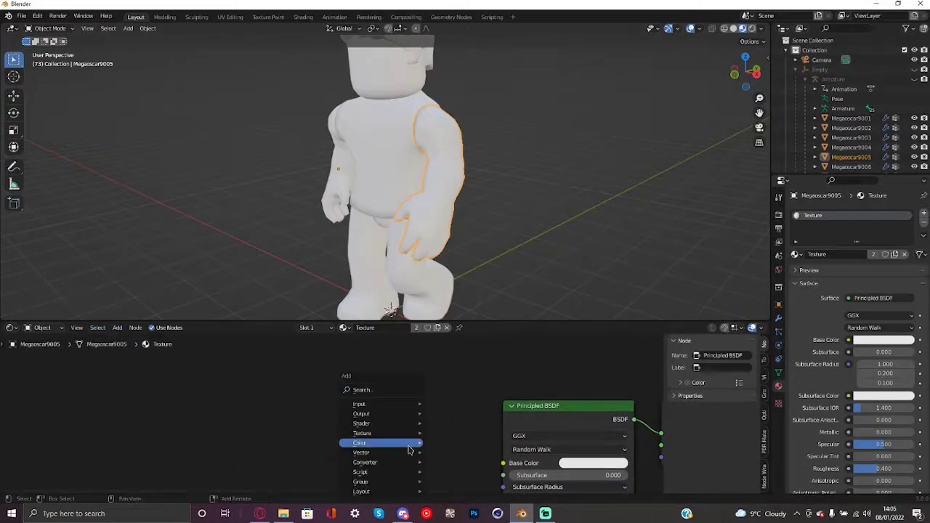
left_click(395, 390)
type("image")
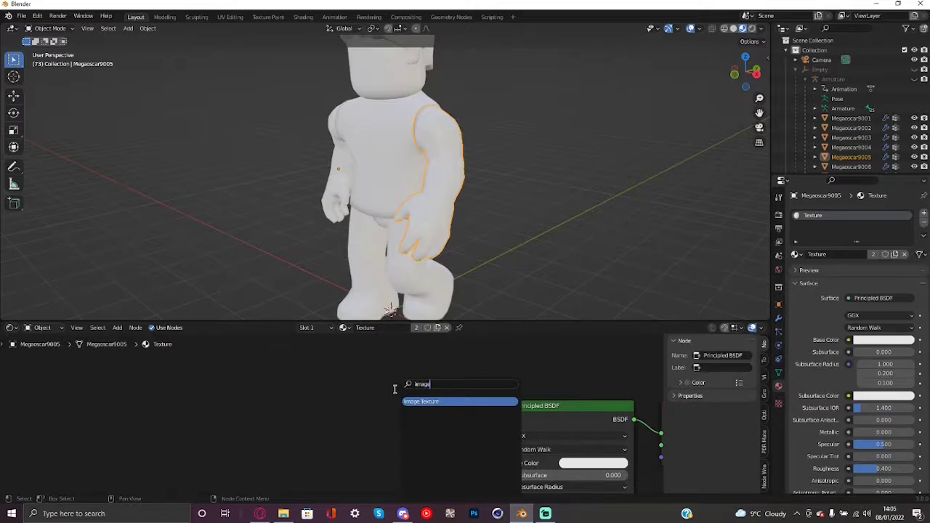
key("Return")
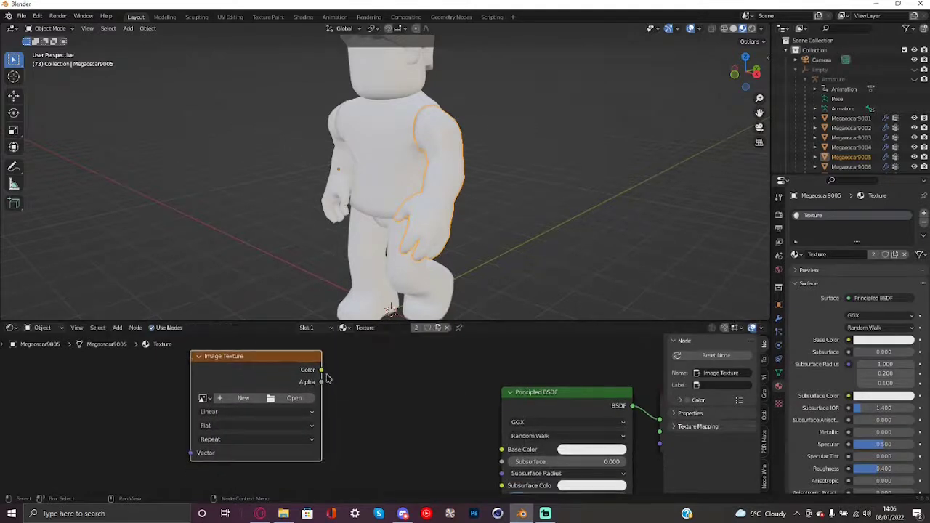
left_click(282, 411)
left_click(265, 458)
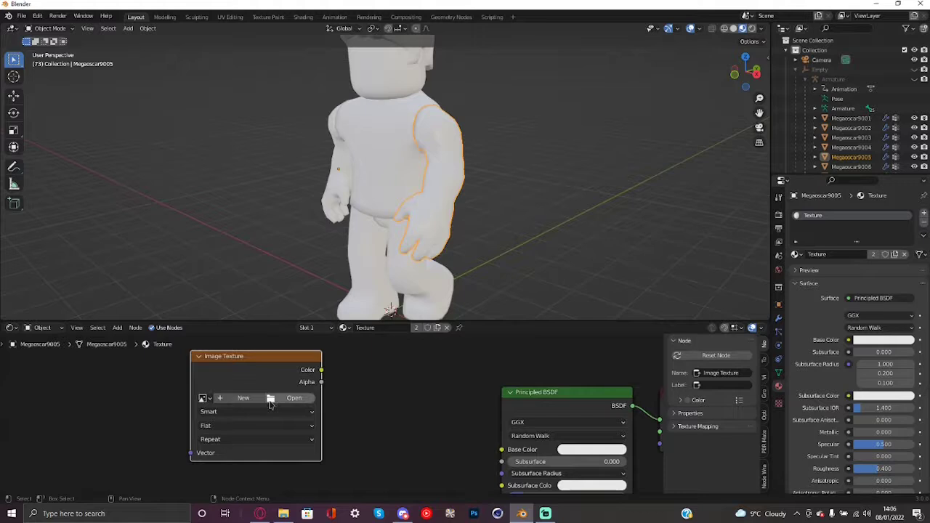
Load Megaoscar9001Tex.png into the Image Texture node and connect its Color output to the Principled BSDF's Base Color
left_click(203, 398)
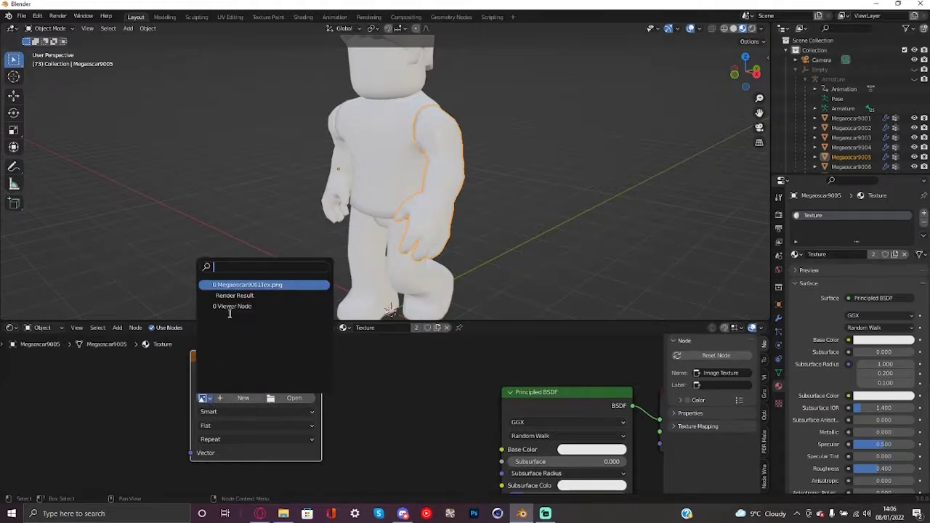
left_click(267, 285)
left_click_drag(320, 369, 501, 449)
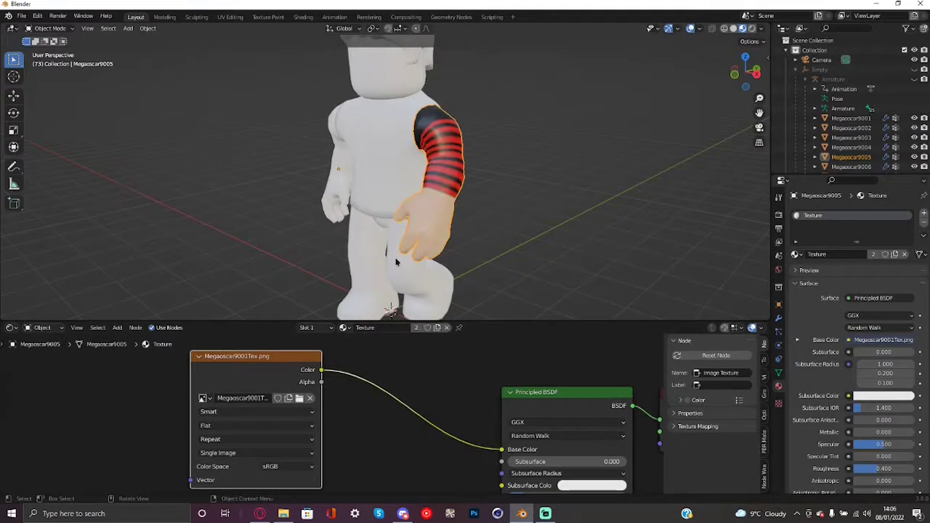
Assign the existing Texture material to the torso mesh Megaoscar9006
left_click(371, 189)
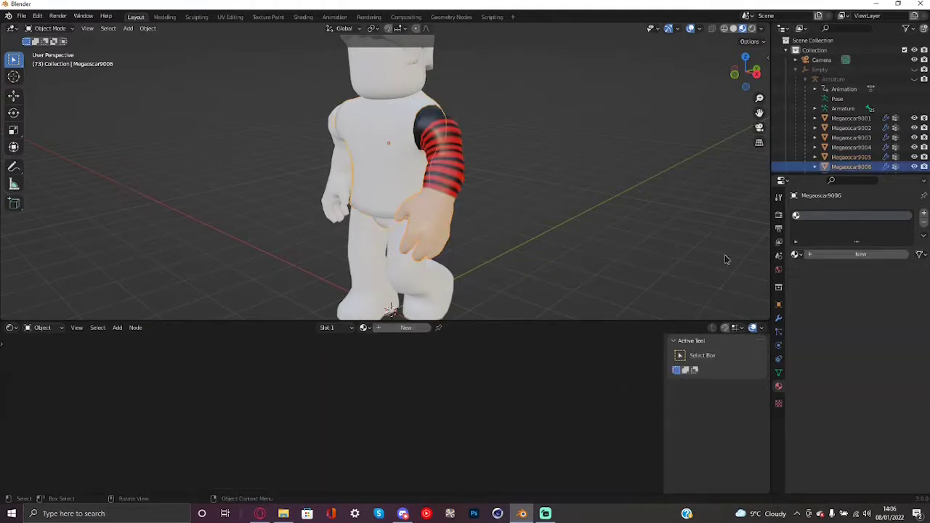
left_click(798, 255)
left_click(802, 268)
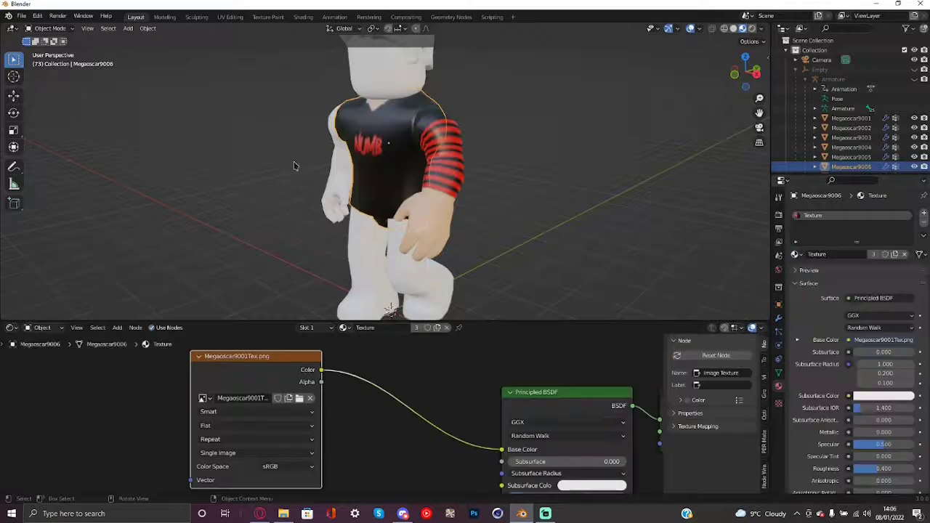
Mark the torso's Texture material as an asset
left_click(11, 327)
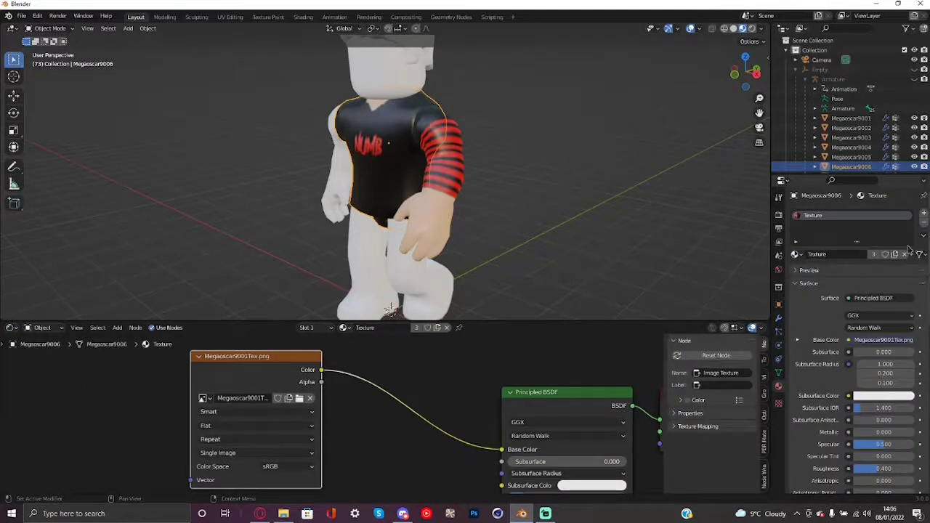
right_click(893, 217)
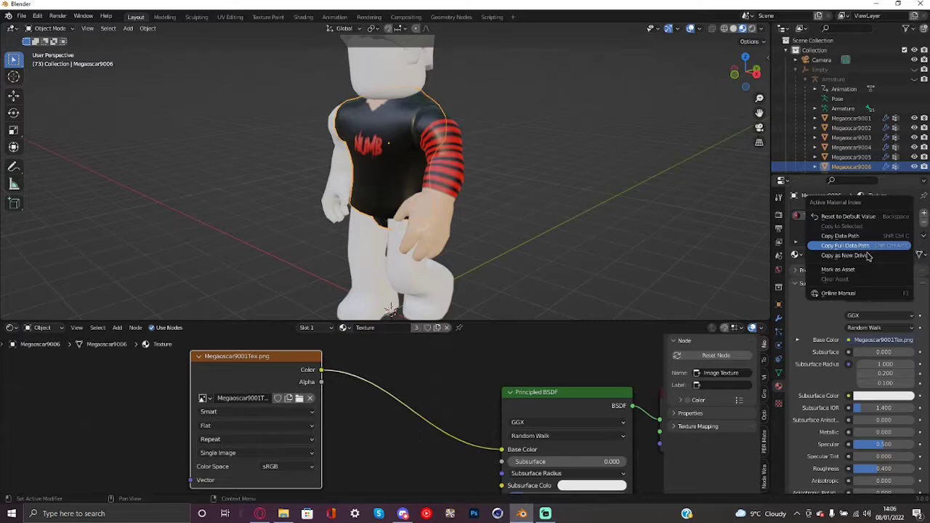
left_click(859, 271)
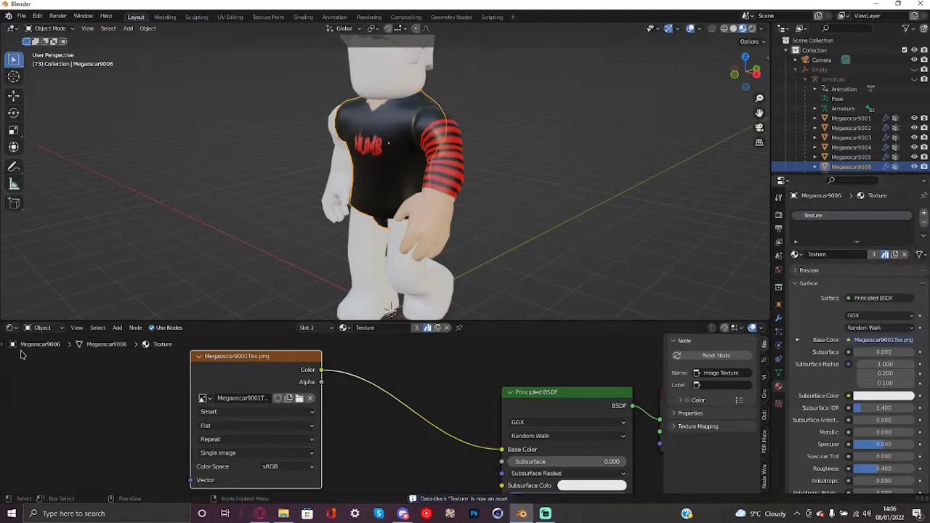
Change the Shader Editor area to the Asset Browser and select the Texture material asset
left_click(12, 329)
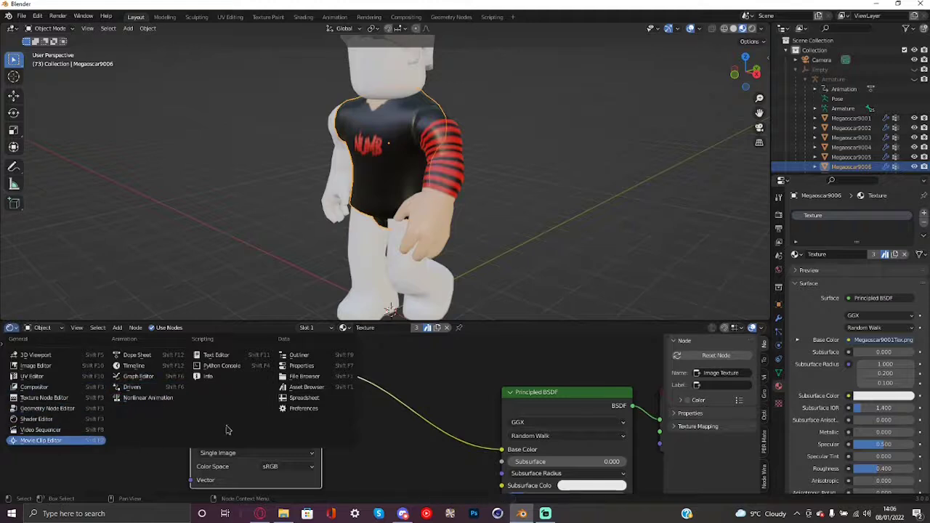
left_click(323, 387)
left_click(158, 383)
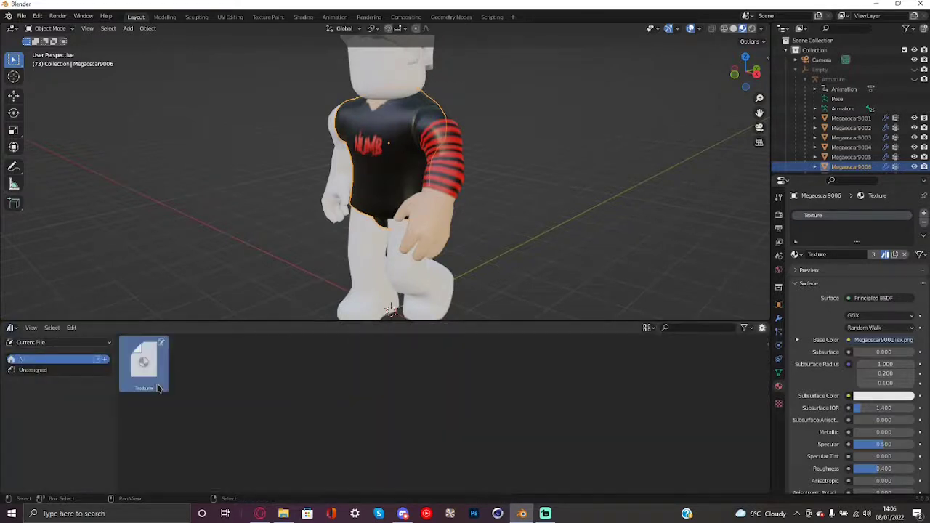
Apply the Texture material asset to the character's remaining untextured parts: both legs, the other arm, the head and the hair
left_click_drag(149, 363, 399, 253)
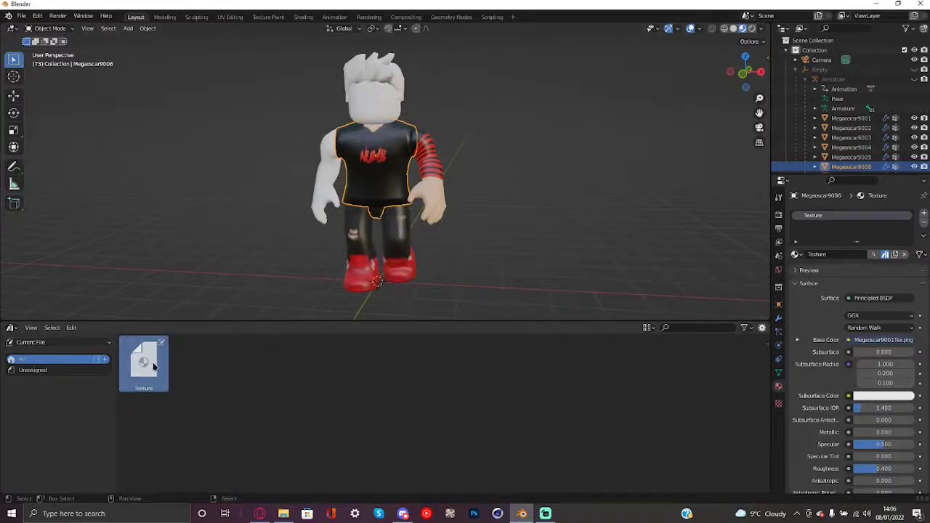
left_click_drag(151, 368, 378, 109)
left_click_drag(150, 369, 385, 62)
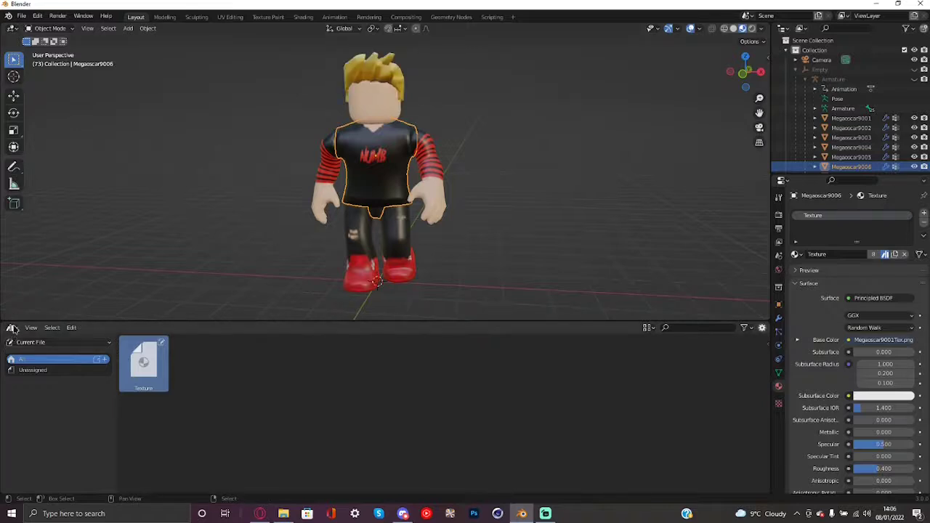
Return the Asset Browser area to the Shader Editor and move the Image Texture node farther from the Principled BSDF
left_click(14, 329)
left_click(101, 418)
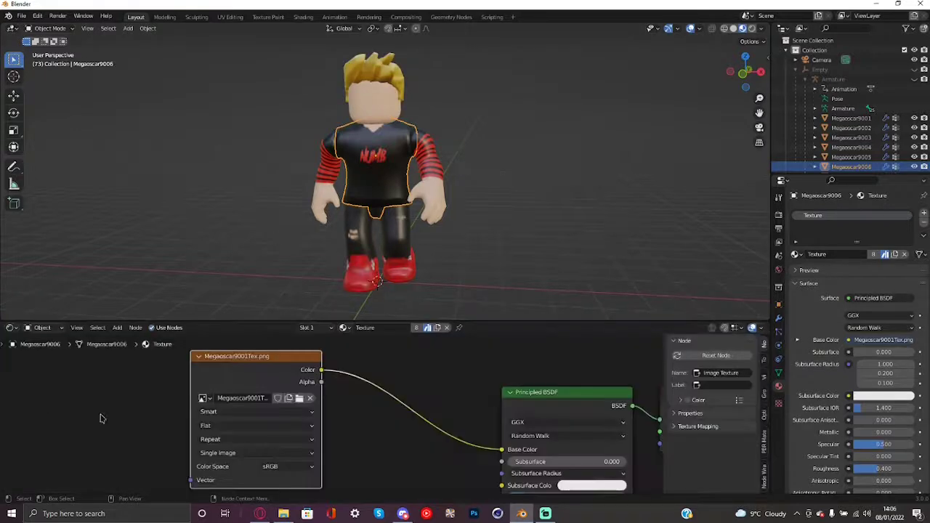
left_click(341, 426)
left_click_drag(252, 357, 118, 385)
left_click(289, 444)
scroll(289, 443, "down", 5)
middle_click_drag(286, 431, 282, 376)
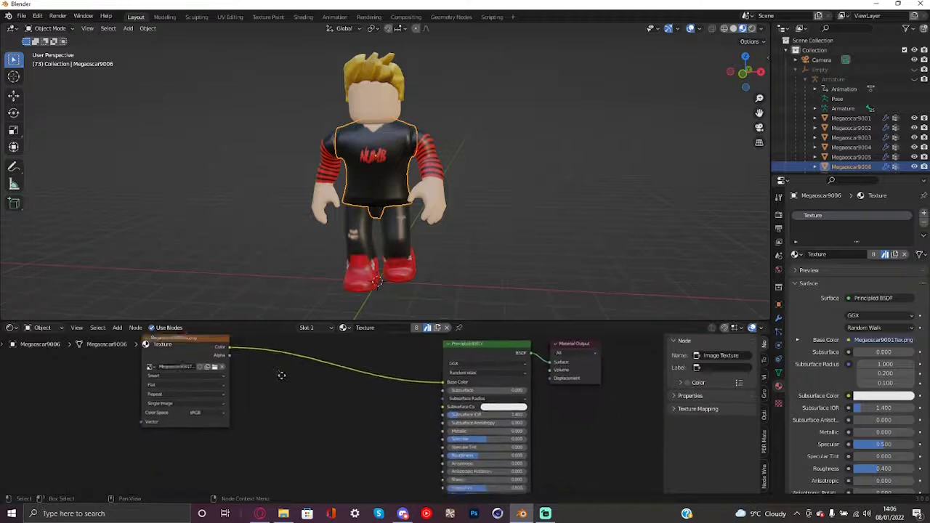
Add a Bump node between the two nodes and connect the image texture's Color output to its Height input
key("shift+a")
left_click(317, 380)
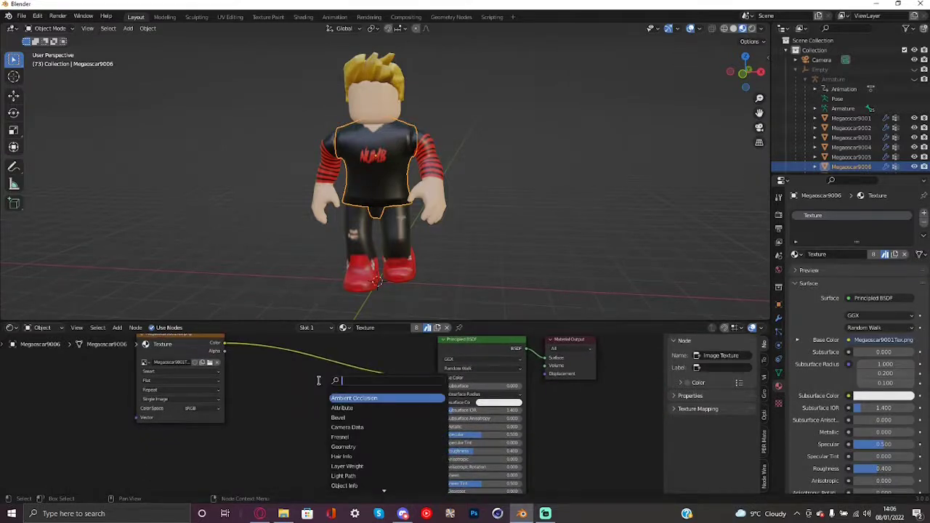
type("bump")
key("Return")
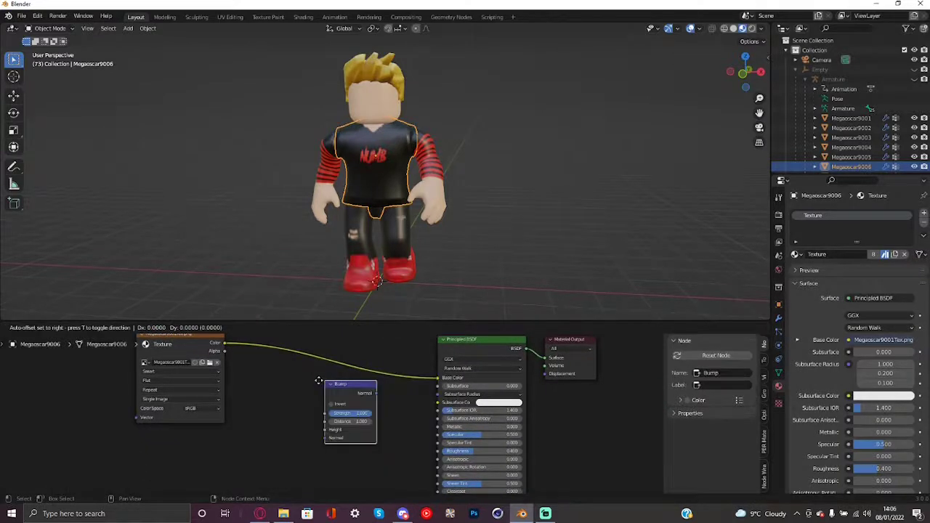
left_click(310, 424)
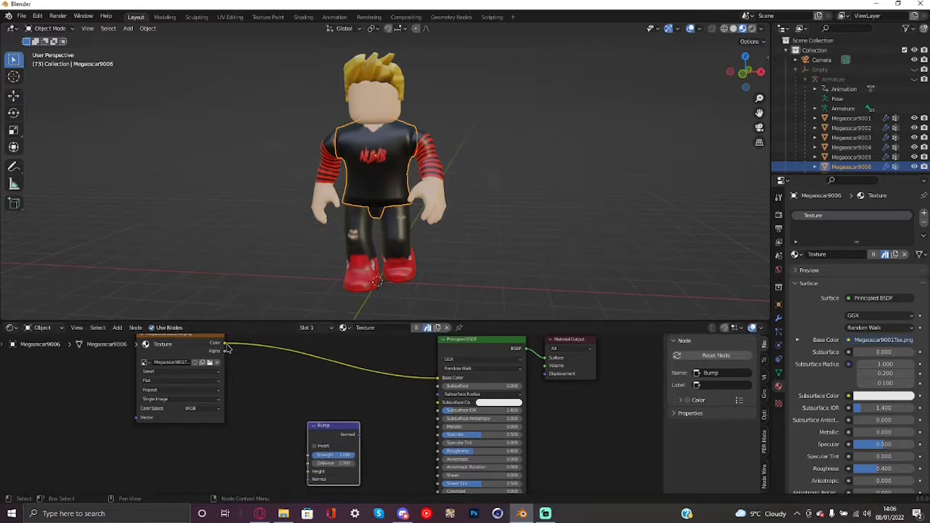
left_click_drag(227, 344, 311, 462)
Set the Bump node's Strength to 0.25 and Distance to 0.5
left_click(333, 444)
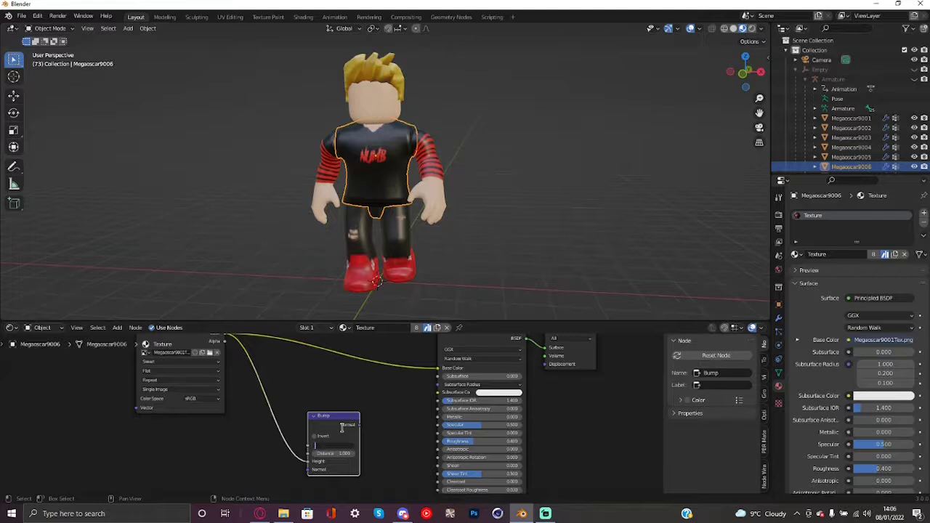
type(".25")
key("Return")
left_click(335, 453)
type(".5")
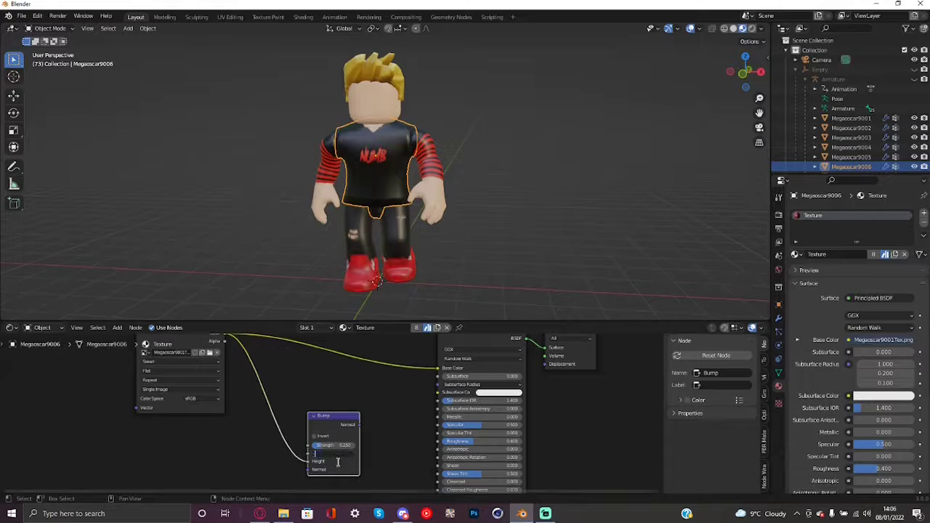
key("Return")
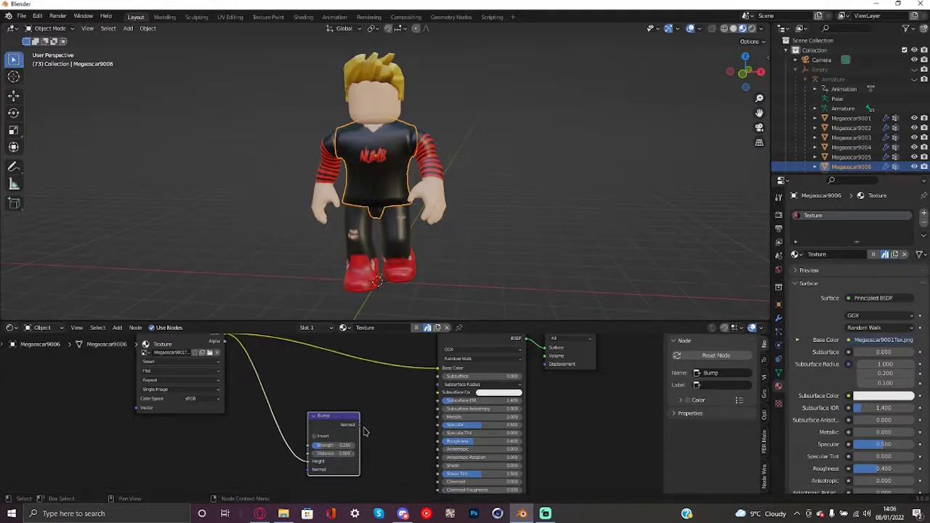
Connect the Bump node's Normal output to the Material Output's Displacement and the Principled BSDF's Normal input
left_click_drag(360, 425, 438, 404)
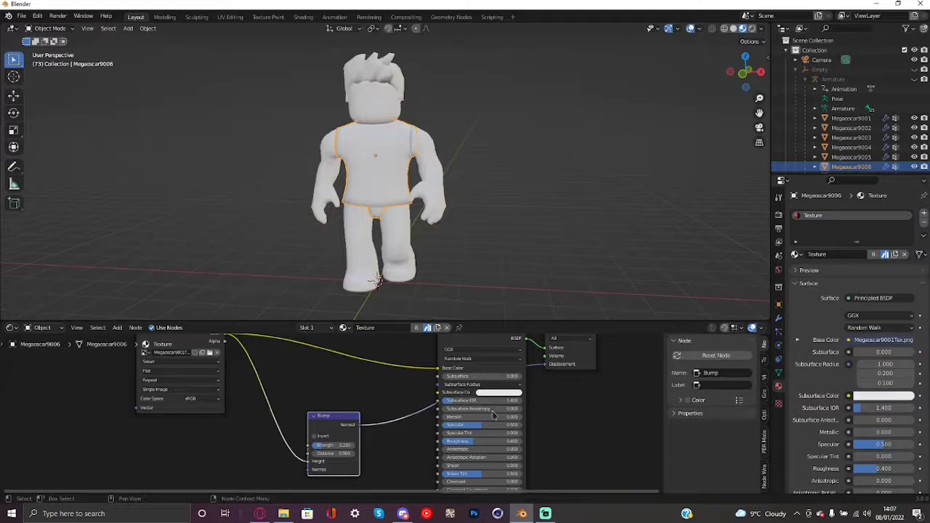
middle_click_drag(425, 450, 432, 366)
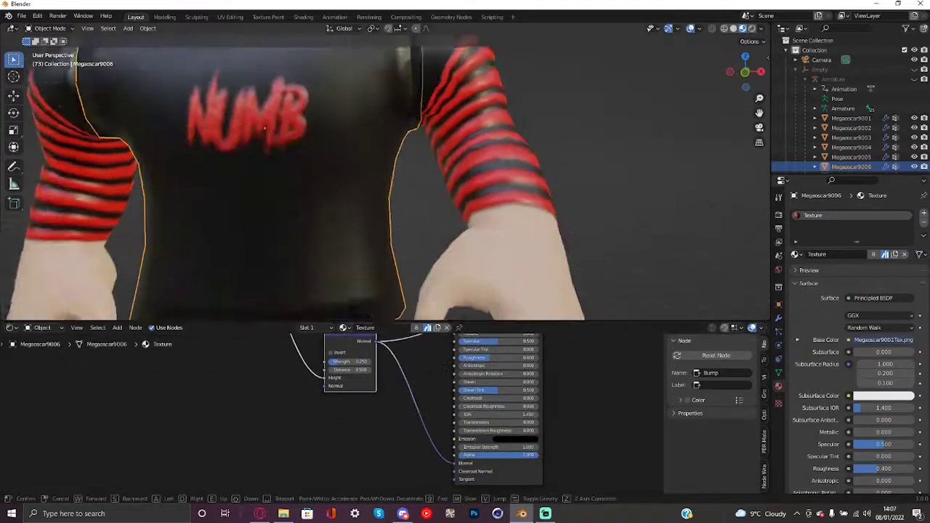
Inspect the bump effect on the shirt print and striped sleeves up close
key("w")
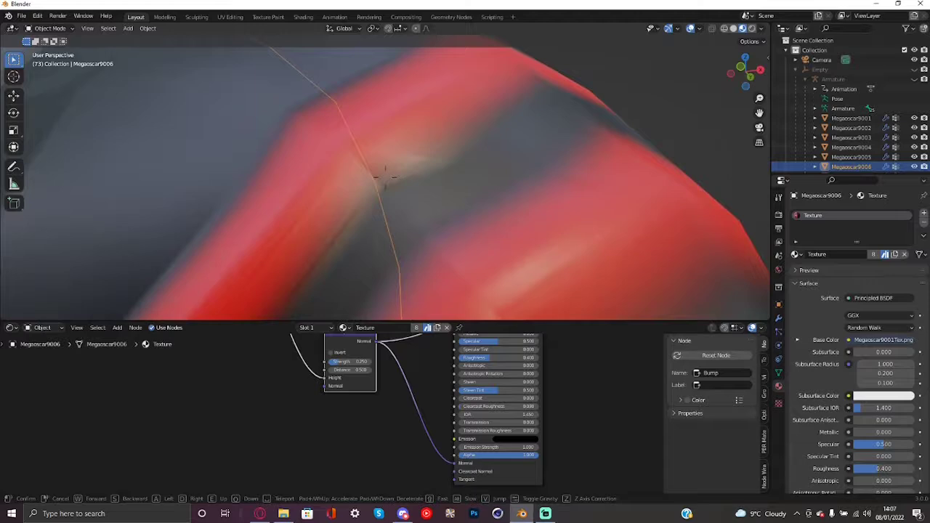
key("w")
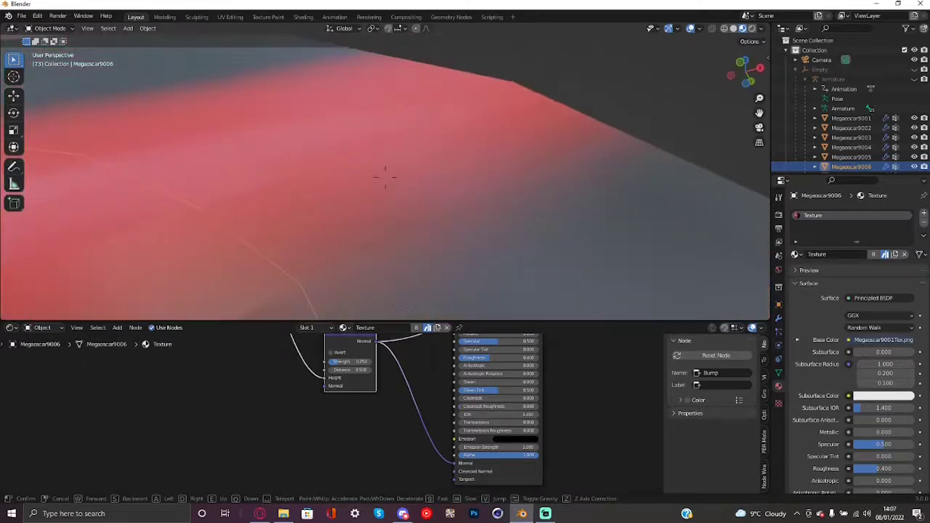
key("s")
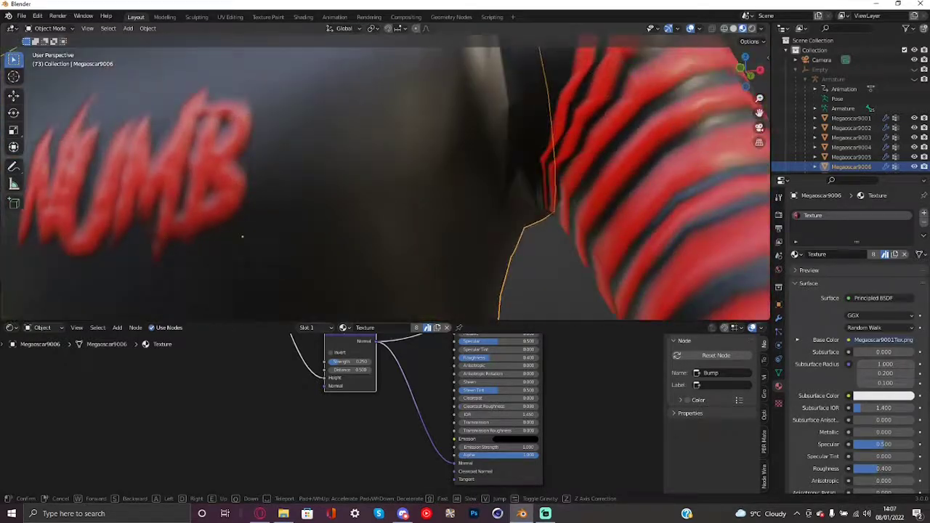
key("s")
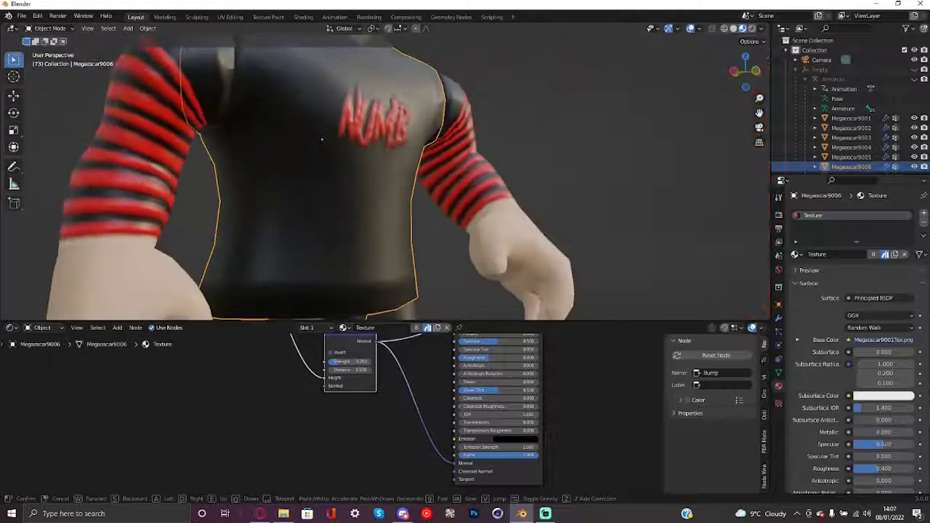
key("s")
left_click(398, 192)
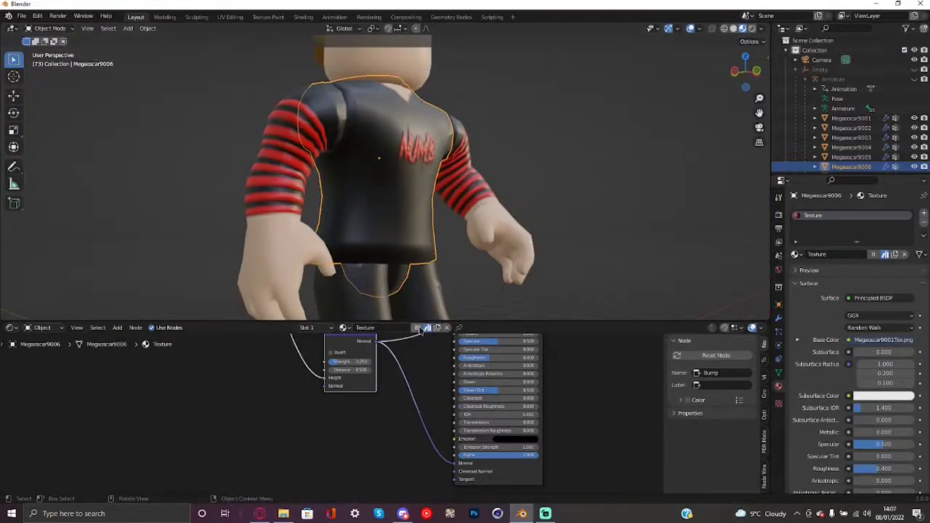
Enlarge the 3D viewport by shrinking the Shader Editor area
left_click_drag(412, 319, 396, 411)
key("shift+grave")
left_click_drag(380, 293, 390, 410)
key("s")
left_click(385, 190)
Examine the textured trousers, shoes and upper body of the character from several distances
key("shift+grave")
key("w")
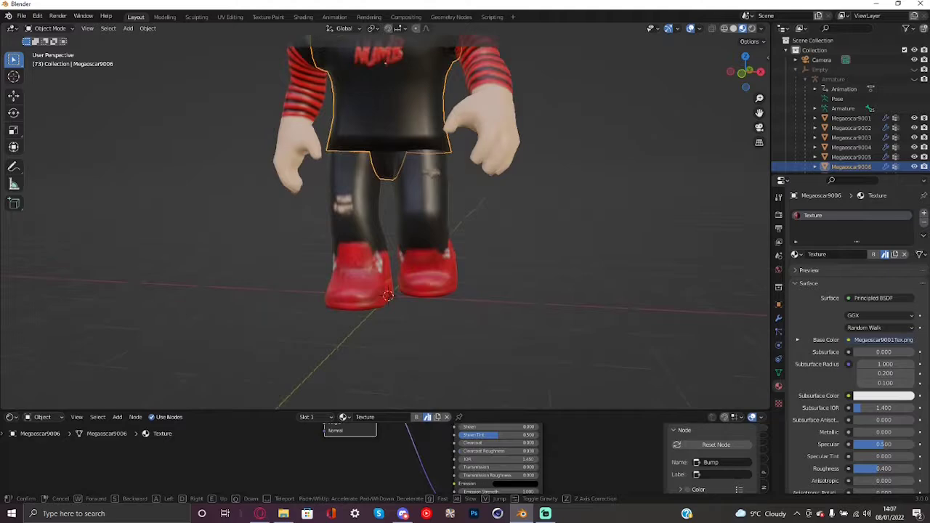
key("w")
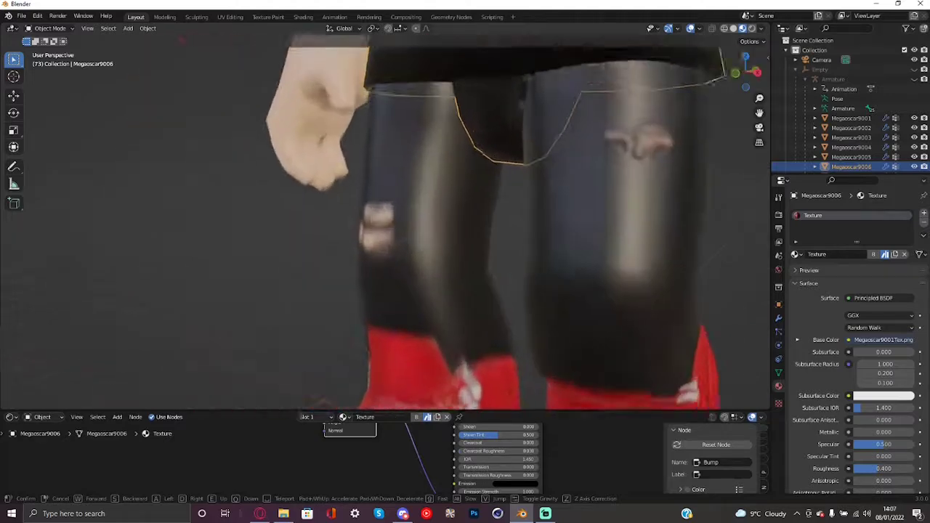
key("Escape")
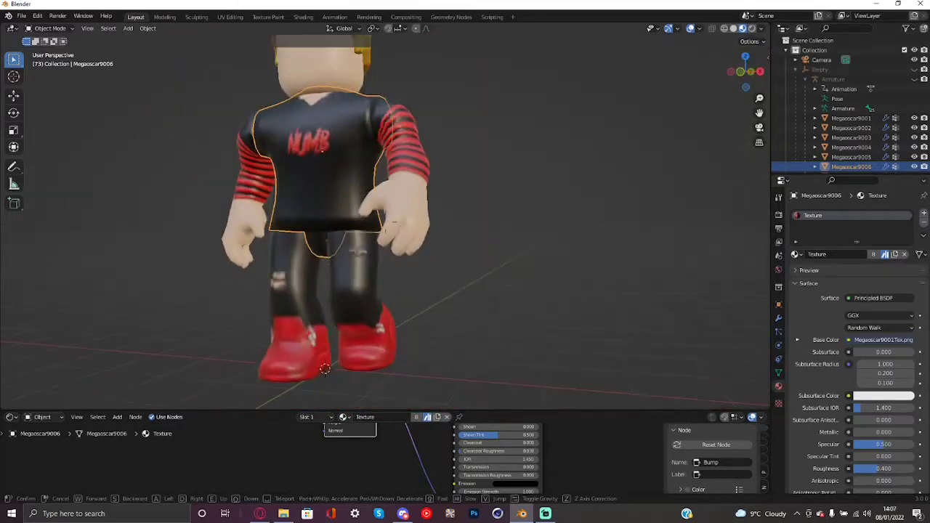
middle_click_drag(392, 222, 611, 306)
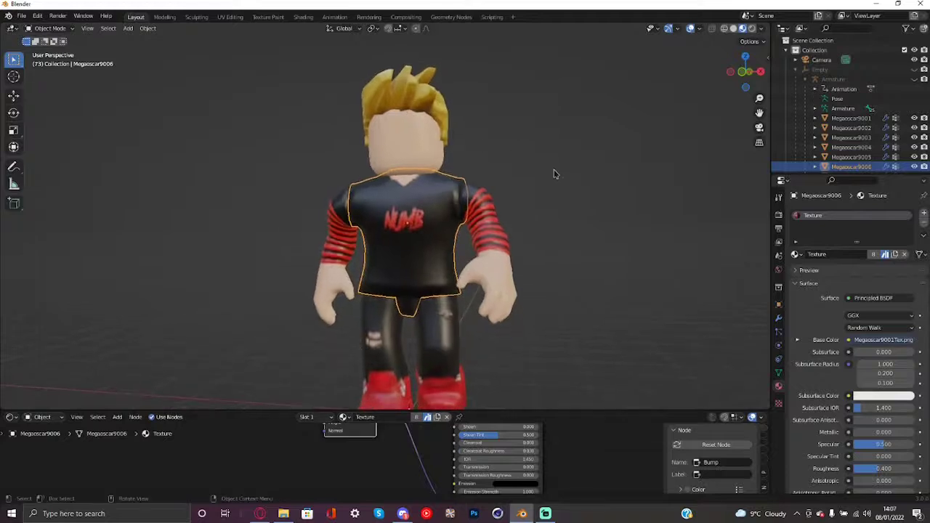
scroll(436, 216, "up", 3)
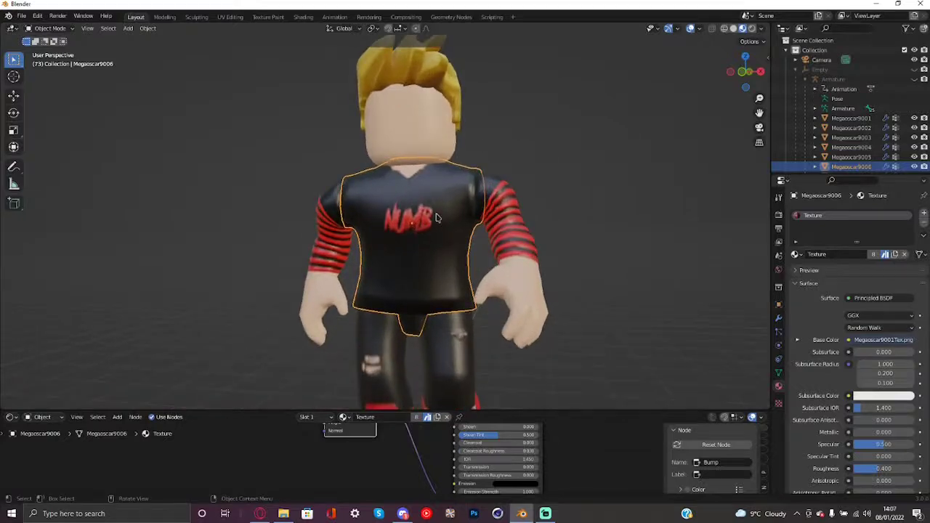
Set the Subdivision modifier's viewport levels to 2 on the arm mesh Megaoscar9005 and check its sleeve up close
left_click(512, 220)
left_click(778, 317)
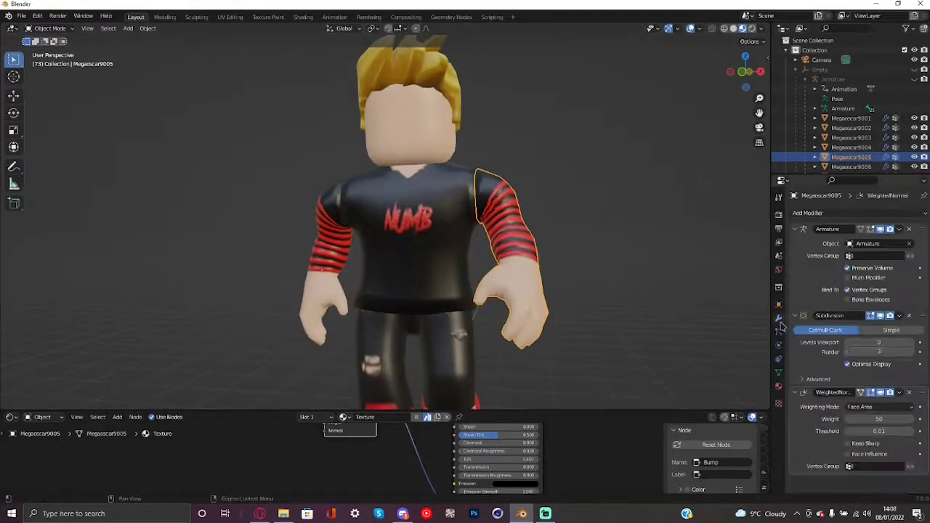
left_click(915, 343)
left_click(915, 343)
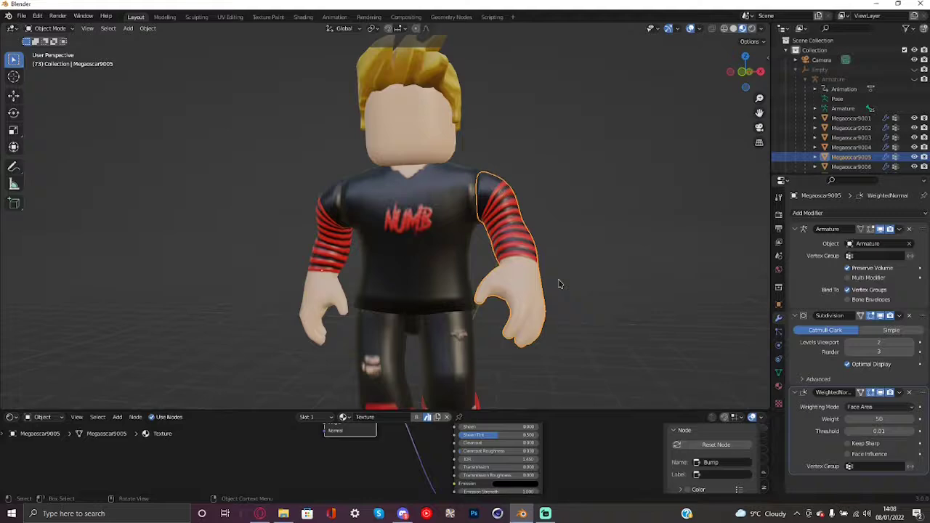
scroll(508, 239, "up", 10)
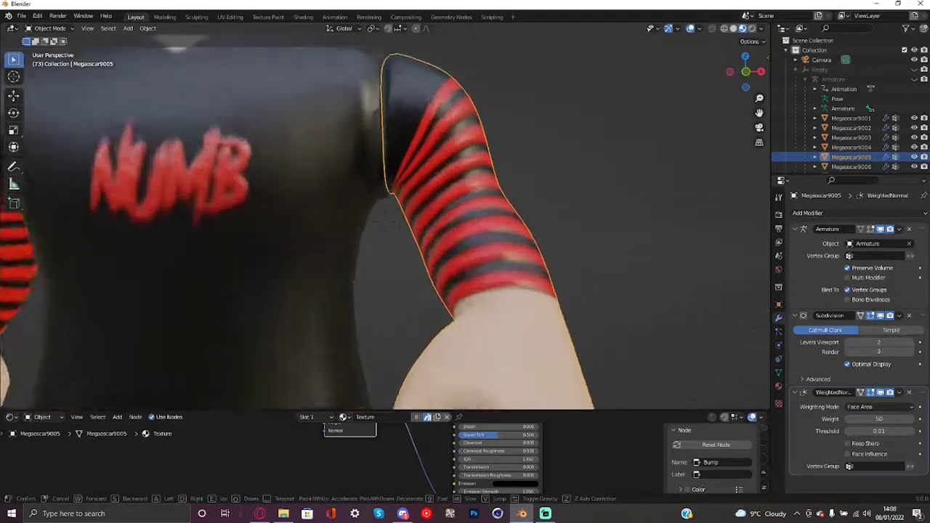
key("w")
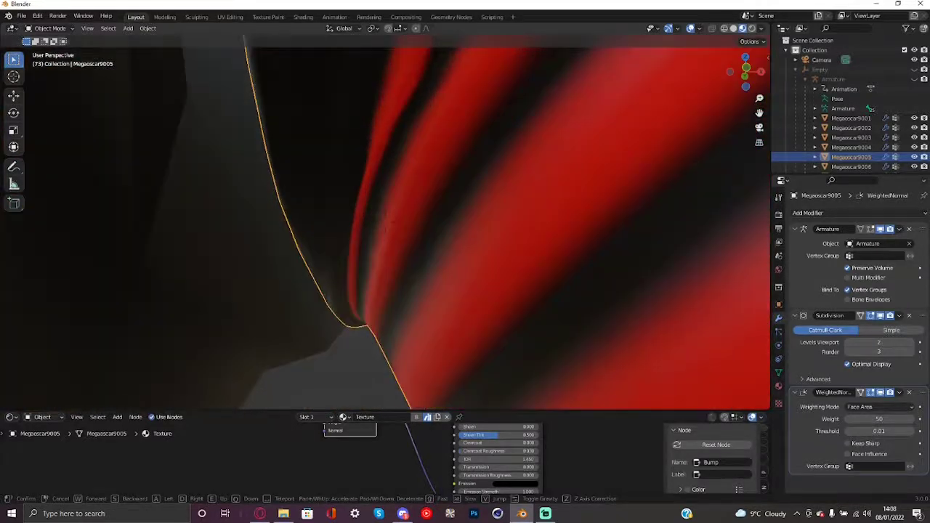
Try viewport subdivision levels from 0 up to 4 on the arm mesh Megaoscar9005 to compare its smoothness
left_click(385, 223)
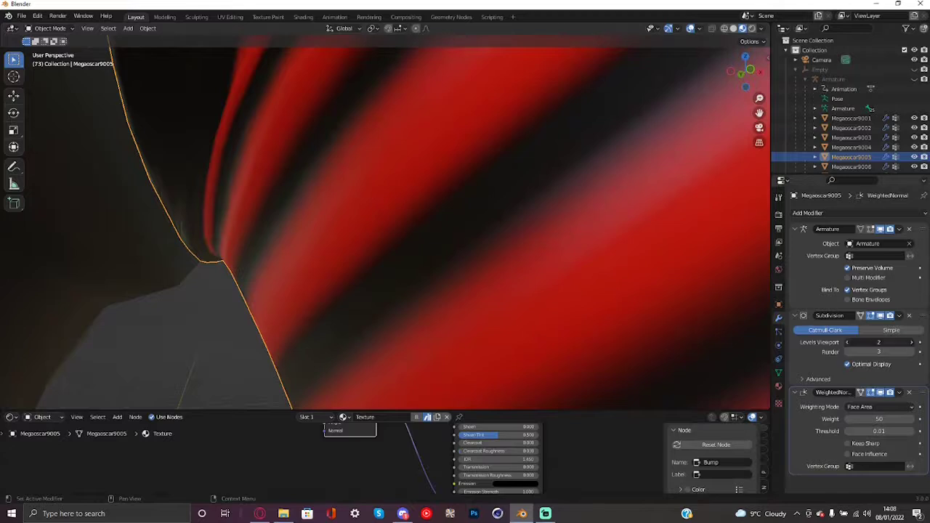
key("ctrl+0")
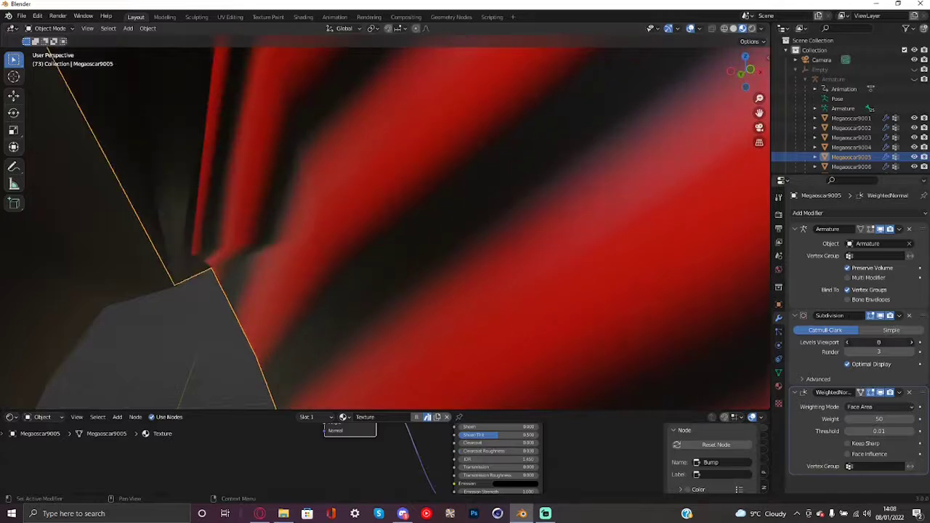
left_click(913, 343)
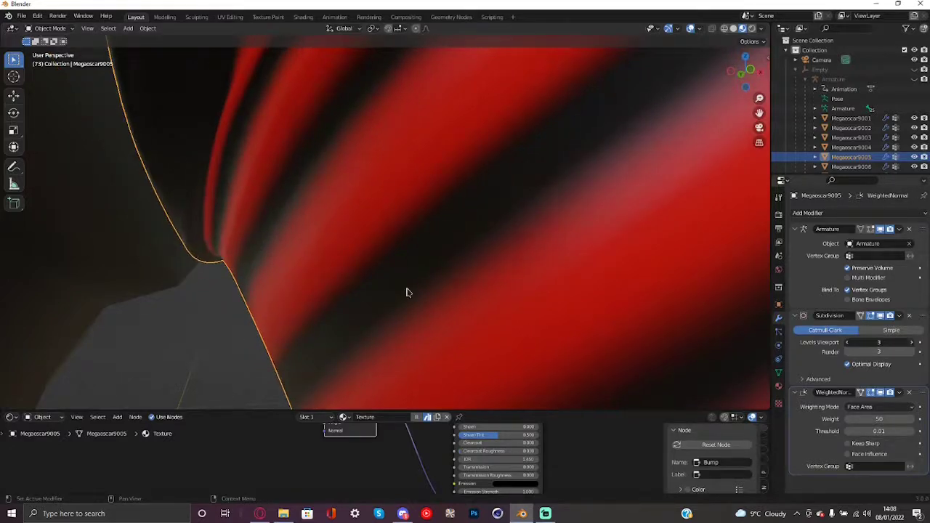
Examine the subdivided arm and hand up close and the whole character from the side
key("s")
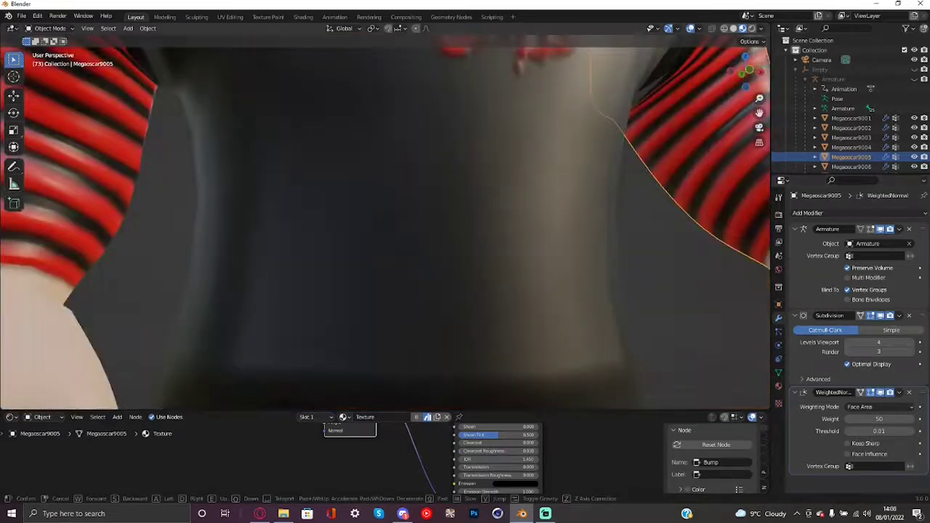
key("d")
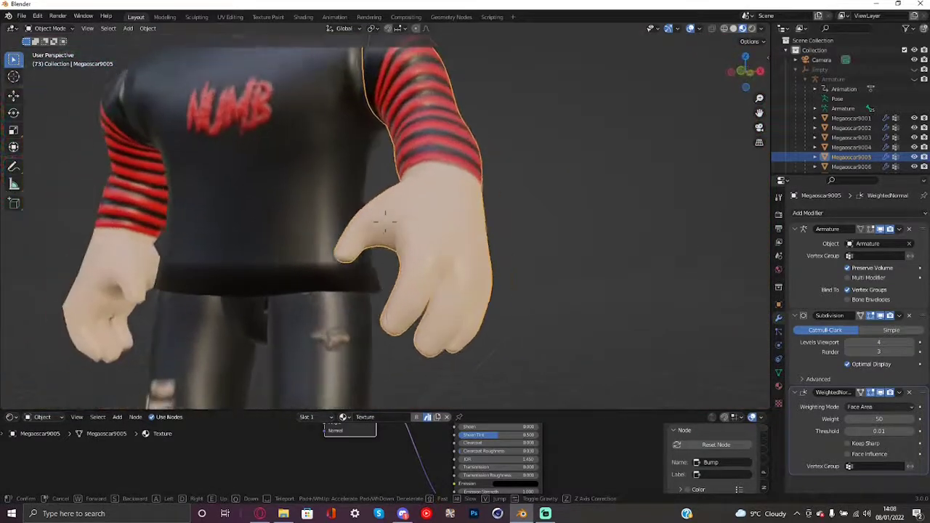
key("s")
key("s")
key("d")
key("w")
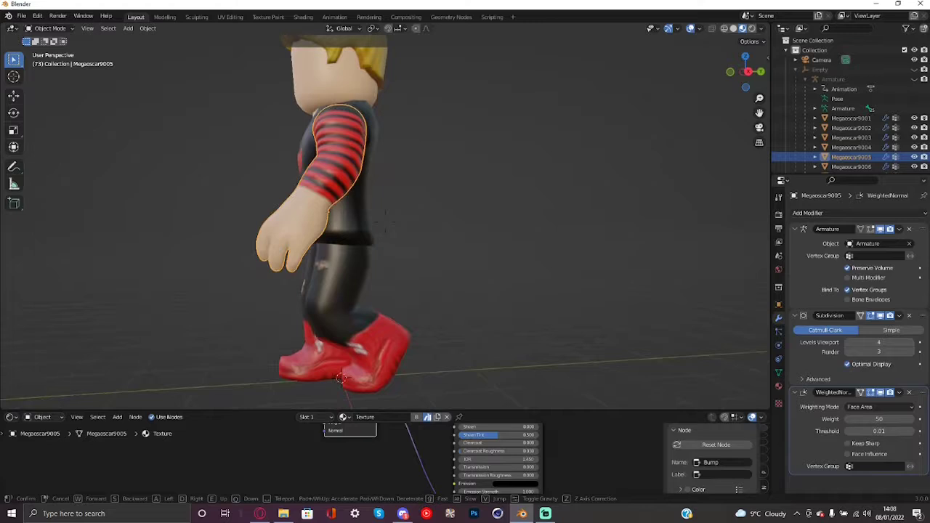
key("s")
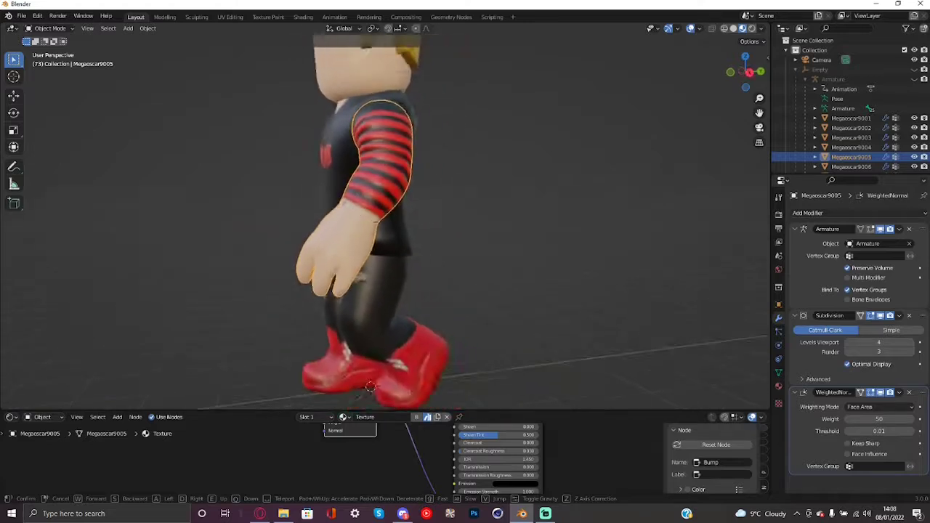
left_click(467, 201)
Change the Shader Editor area to a Timeline and play the animation with the arm's Subdivision viewport levels set to 0
left_click(11, 417)
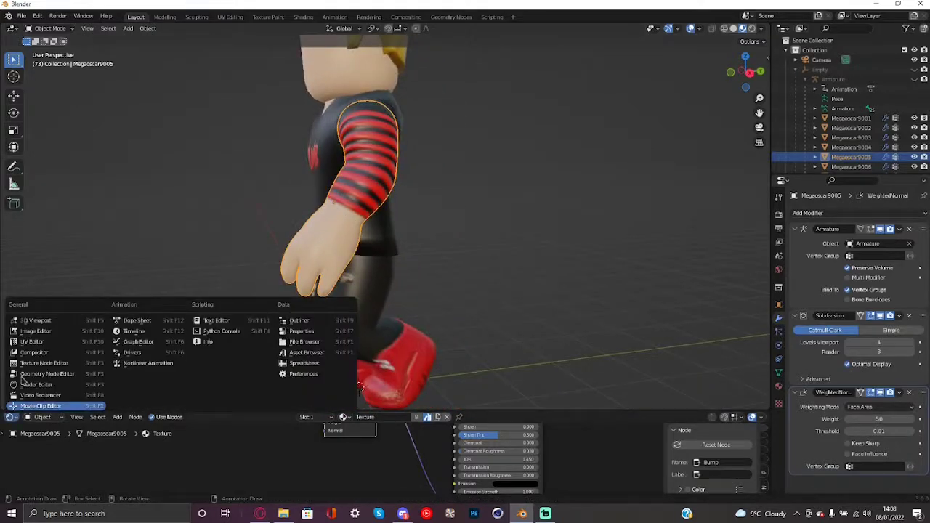
left_click(134, 332)
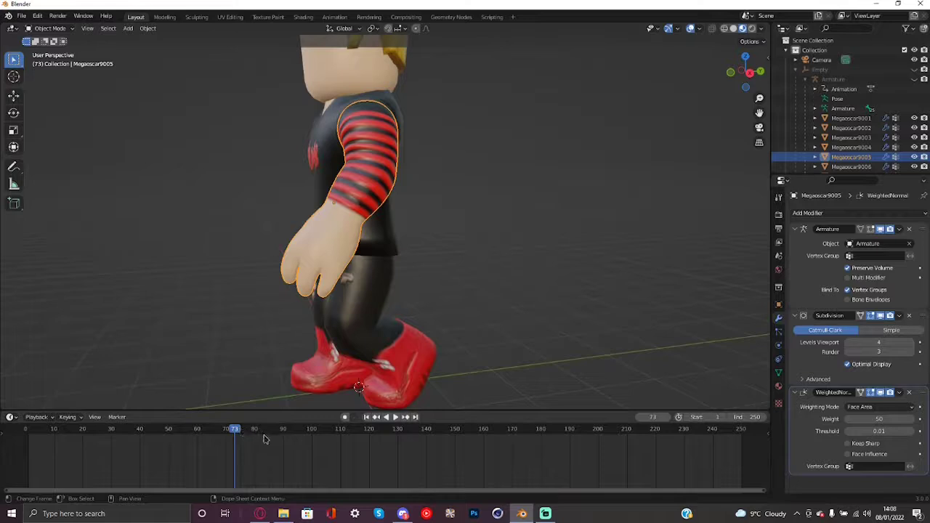
key("space")
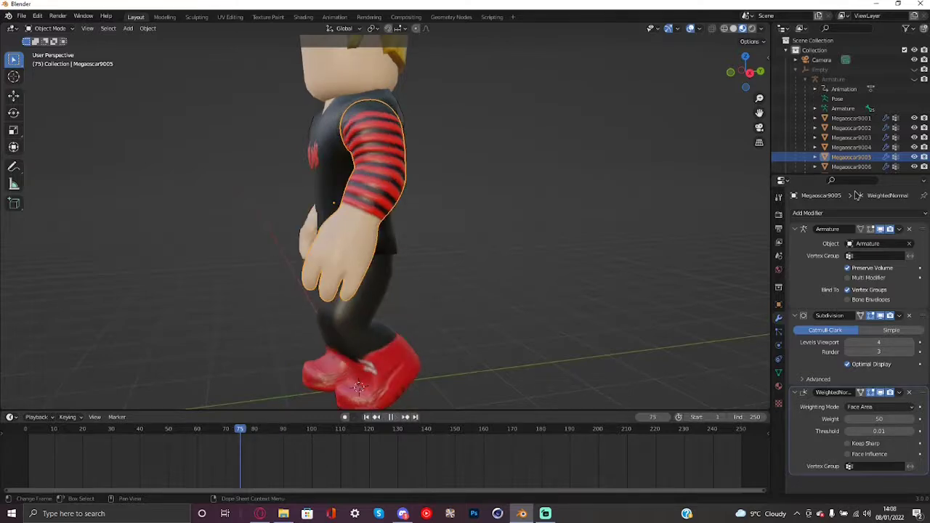
key("space")
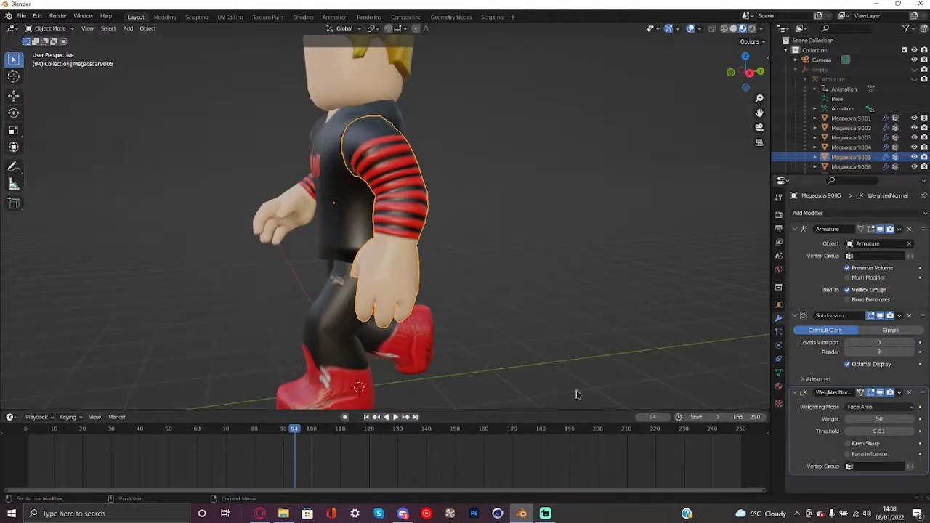
Scrub the animation back to about frame 60 and inspect the bent elbow of the striped sleeve up close
left_click_drag(285, 434, 191, 435)
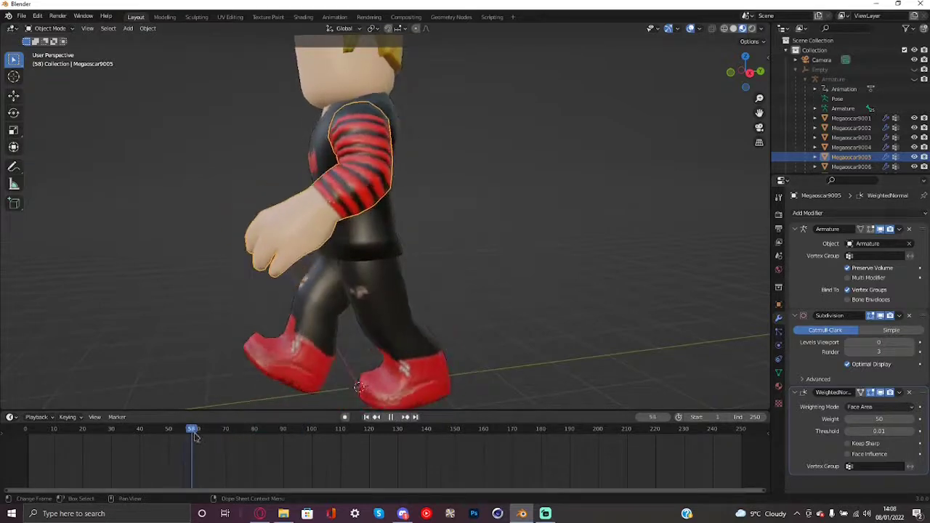
key("space")
key("w")
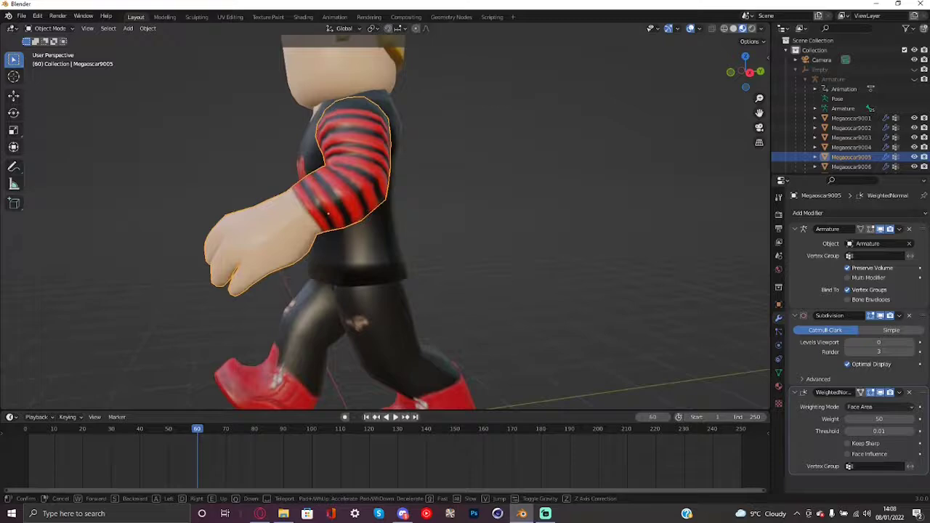
key("w")
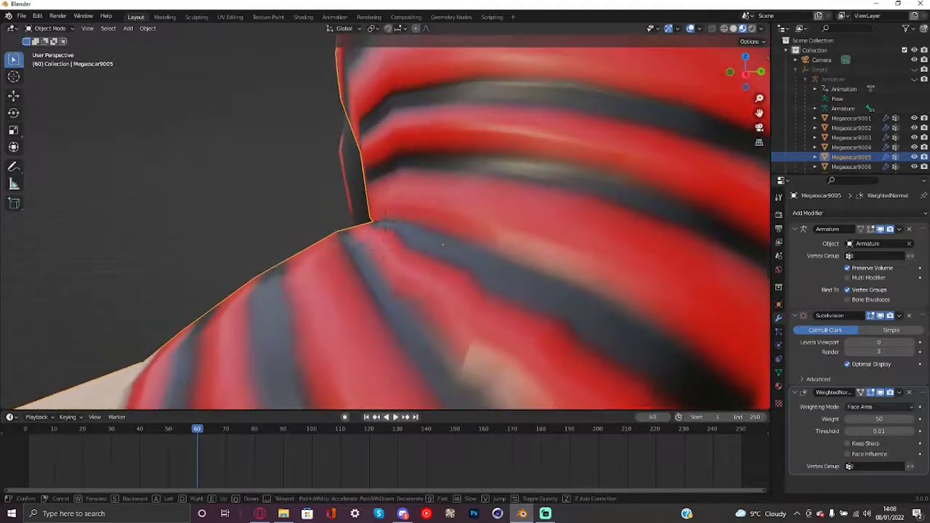
key("s")
left_click(667, 300)
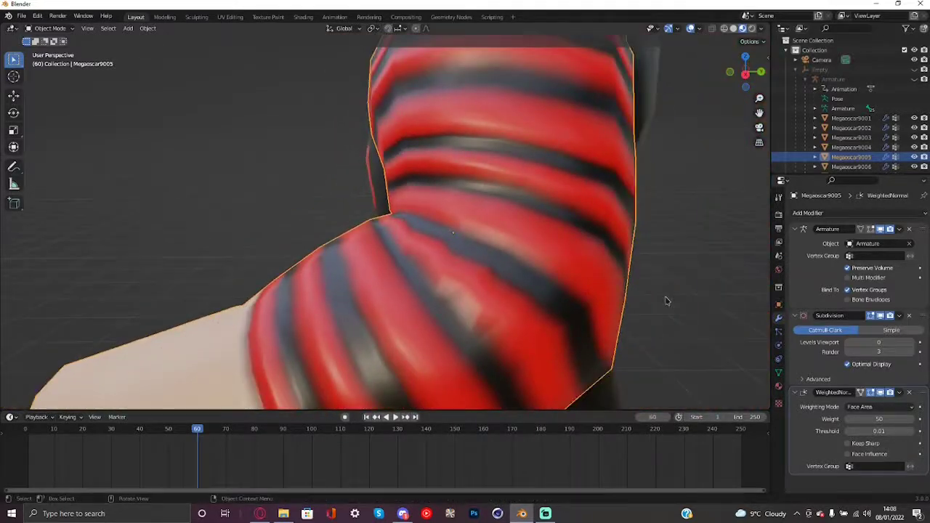
Toggle Preserve Volume off and on in the arm's Armature modifier to compare the elbow deformation, leaving it enabled
left_click(847, 270)
left_click(847, 271)
left_click(847, 270)
left_click(848, 271)
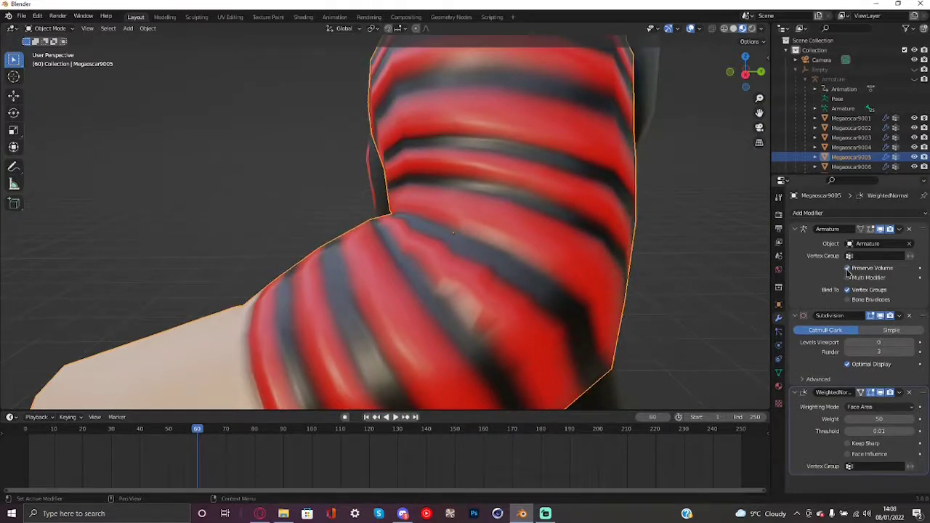
left_click(847, 270)
left_click(848, 270)
left_click(848, 270)
left_click(849, 270)
left_click(849, 271)
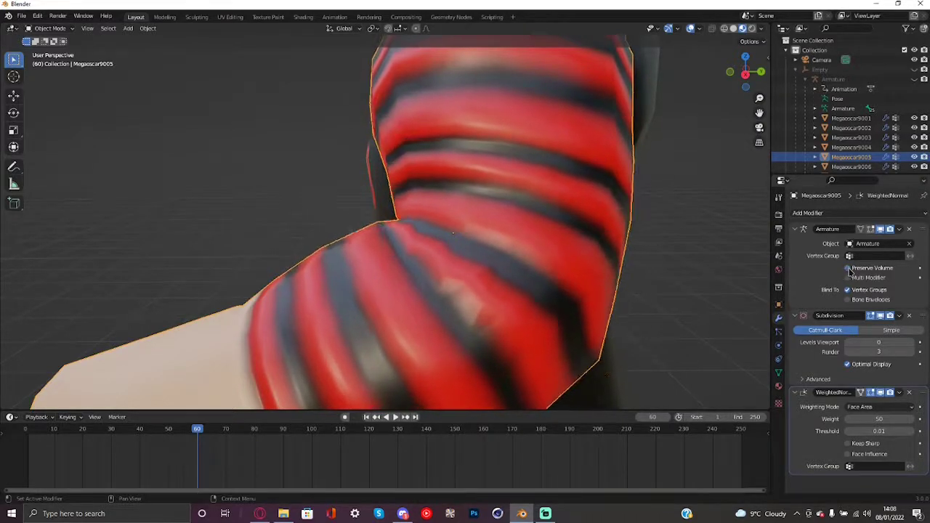
left_click(847, 268)
Play the animation to check the arm in motion, and return the playhead to frame 1
scroll(393, 223, "down", 5)
key("space")
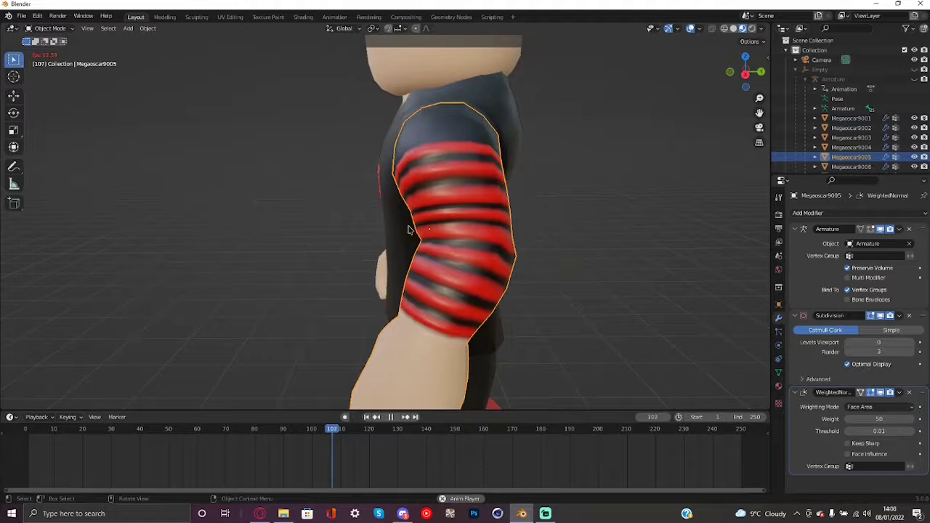
key("shift+Left")
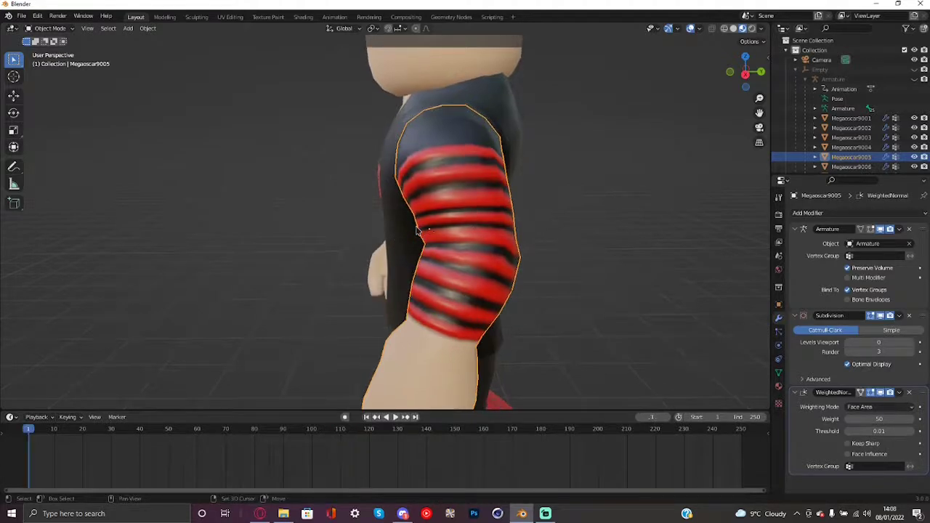
Examine the whole character at frame 1 from a distance and its selected arm up close
key("shift+grave")
key("s")
key("a")
key("a")
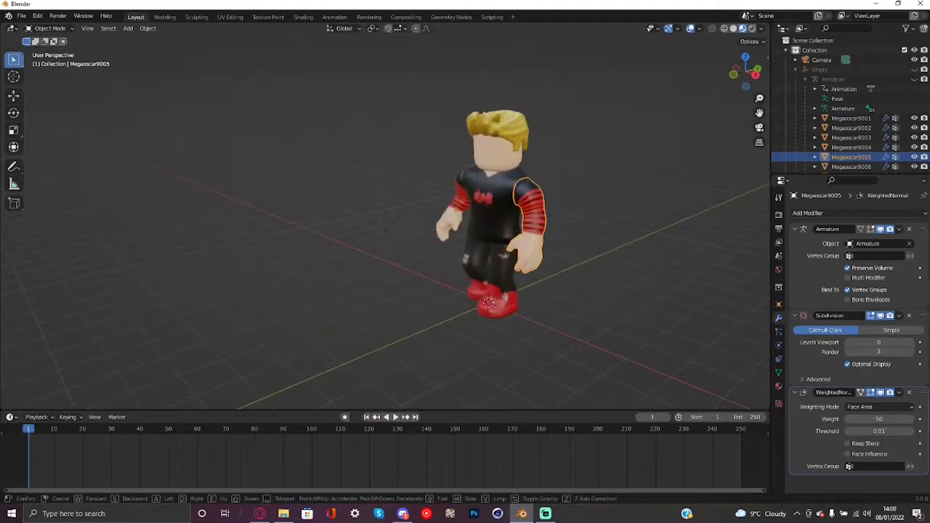
key("w")
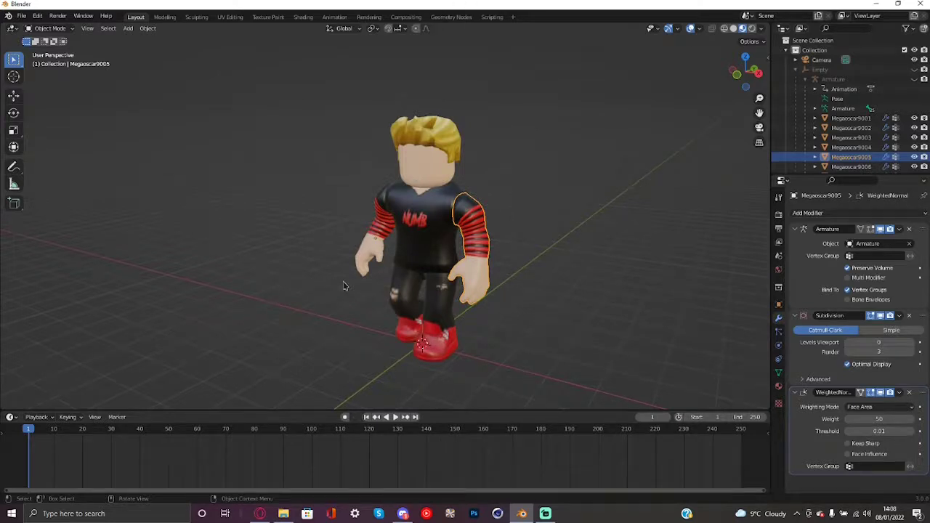
key("shift+grave")
key("d")
key("w")
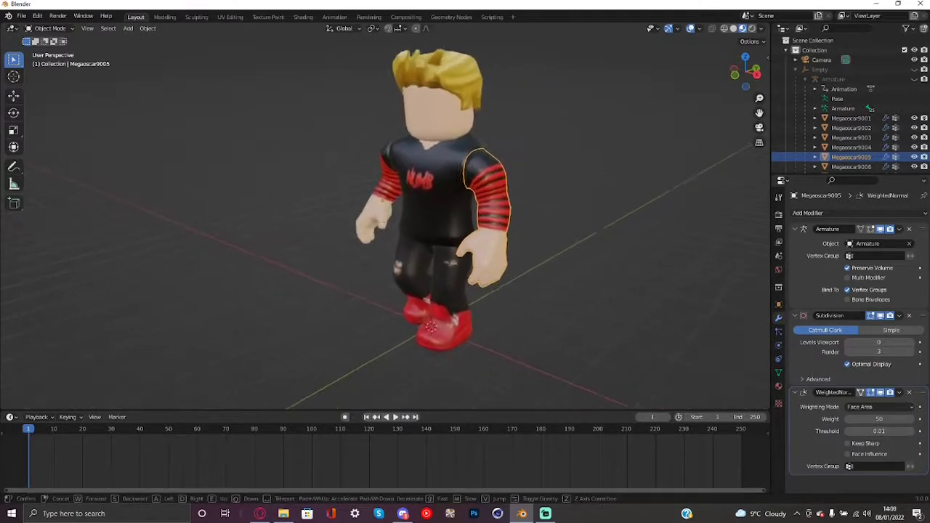
key("w")
key("s")
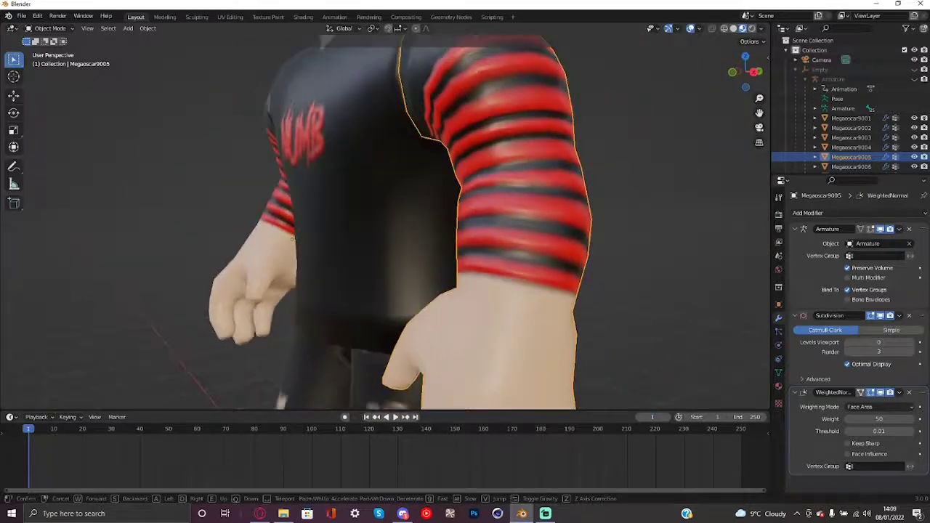
key("s")
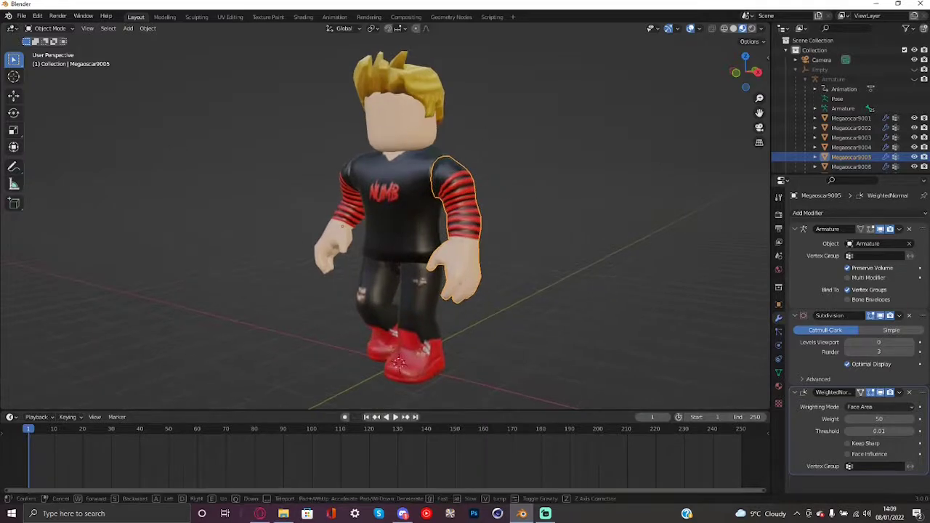
Inspect the striped sleeves, shirt print and opposite arm while circling around the character
key("w")
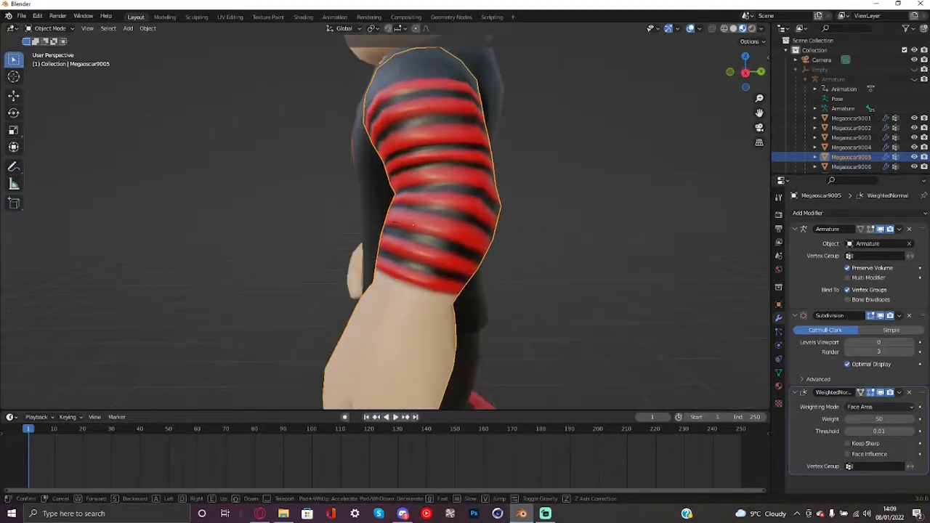
key("a")
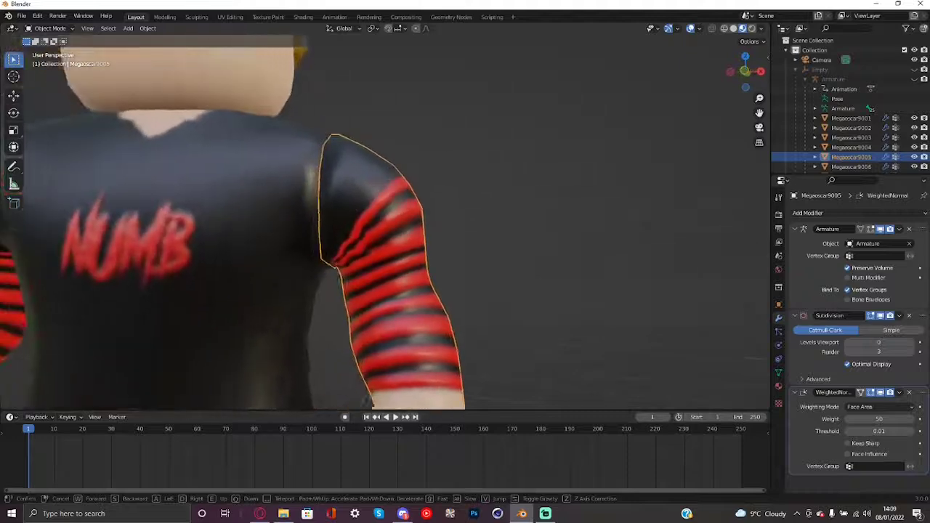
key("a")
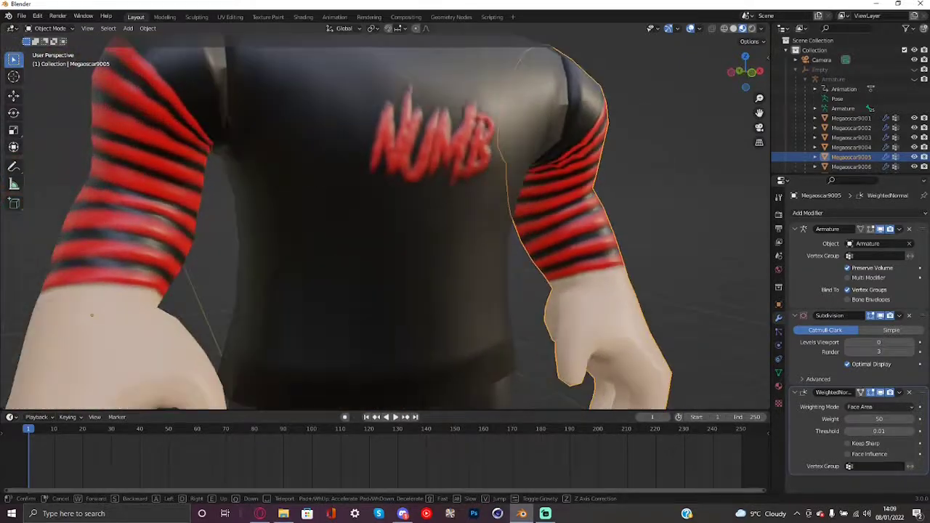
key("a")
key("s")
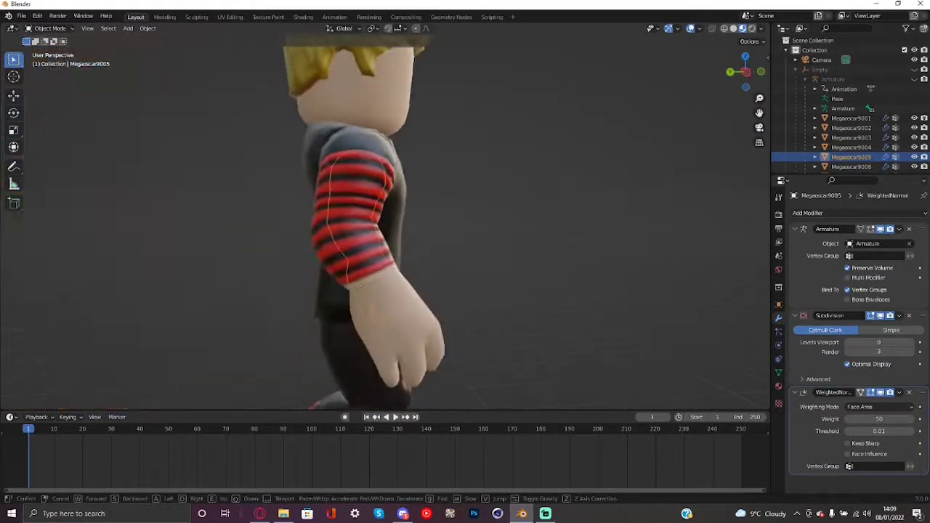
key("s")
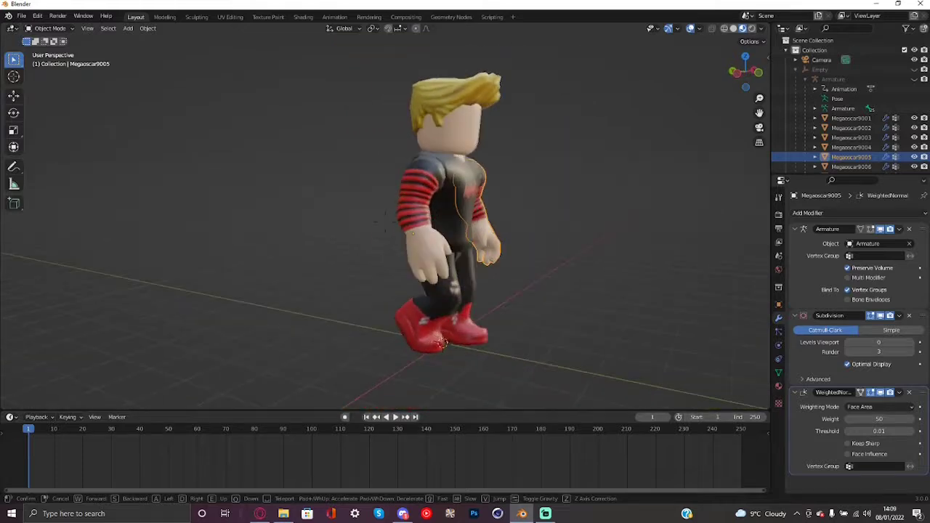
key("d")
key("w")
key("s")
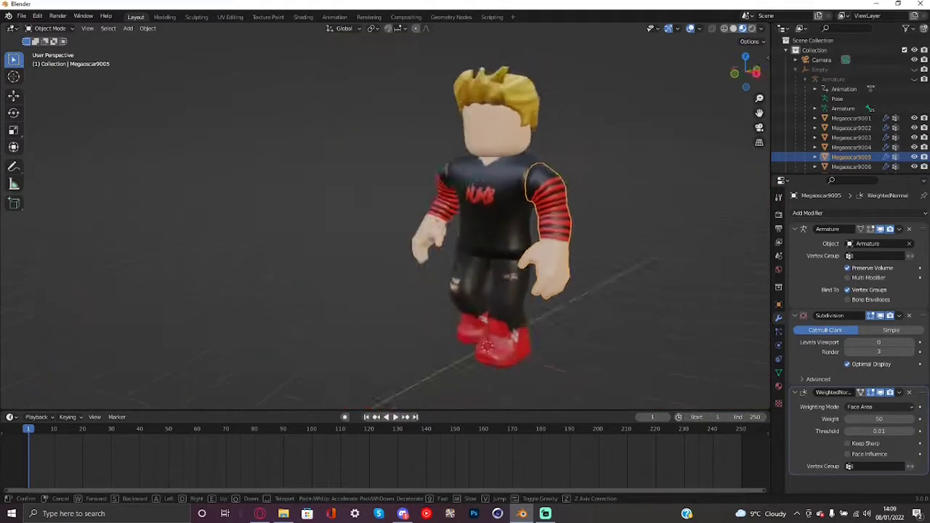
key("w")
left_click(385, 222)
Switch the Timeline area back to the Shader Editor and enlarge it
left_click(13, 418)
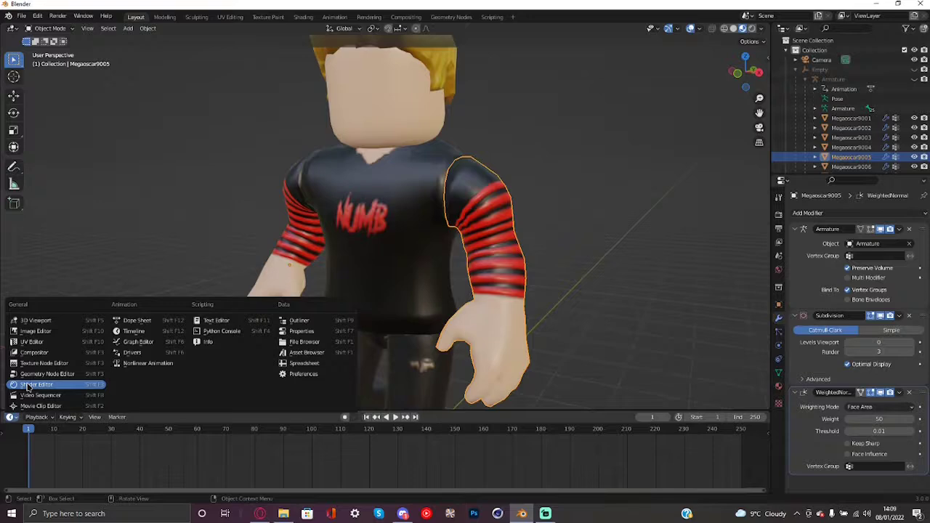
left_click(28, 384)
left_click_drag(93, 336, 93, 326)
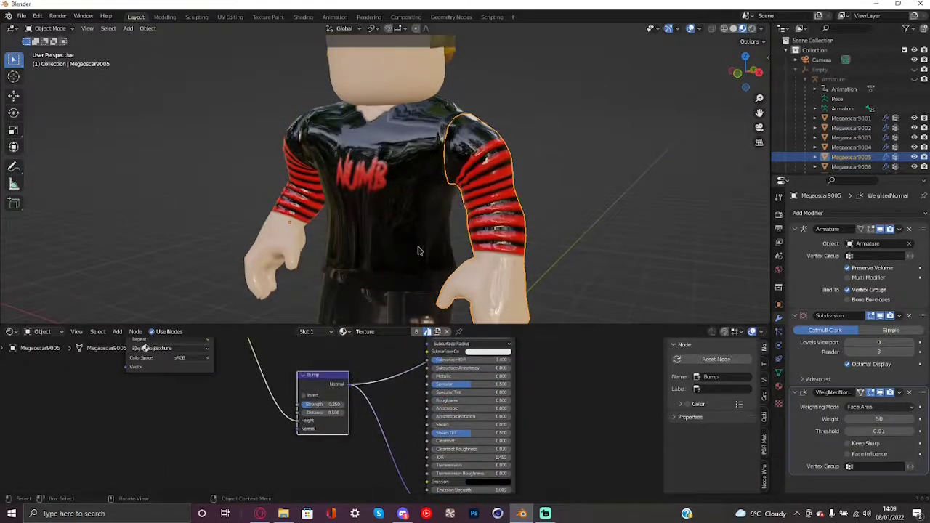
Set the Principled BSDF's Roughness to 0.25 and check the gloss on the shirt, head and sleeve
key("d")
left_click(386, 182)
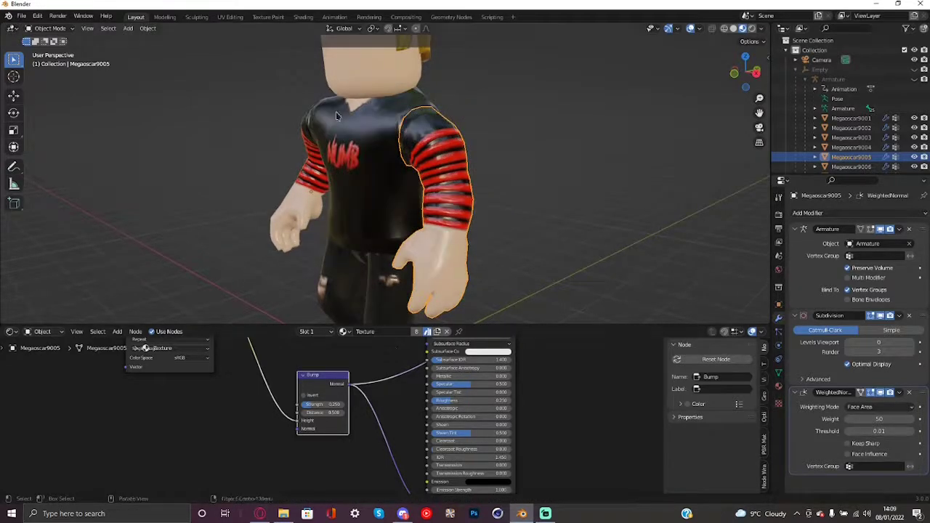
key("shift+grave")
key("w")
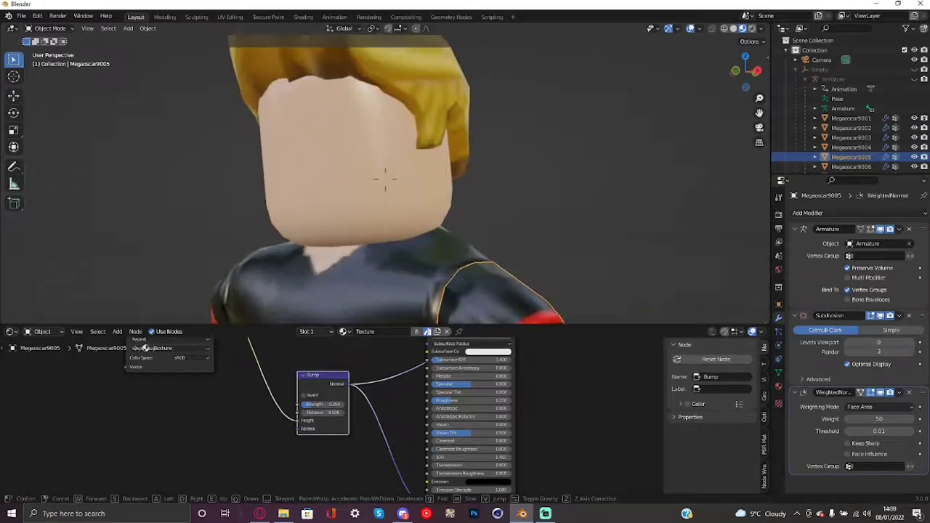
key("w")
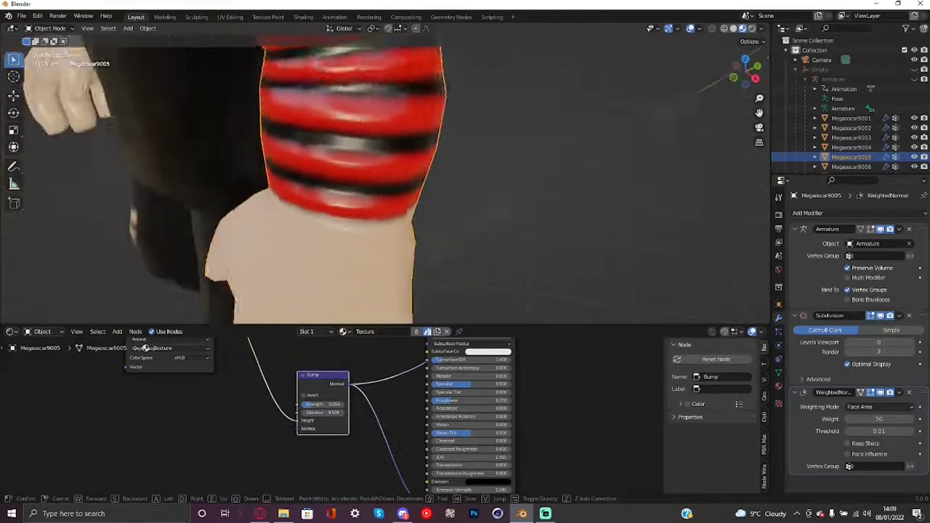
key("Escape")
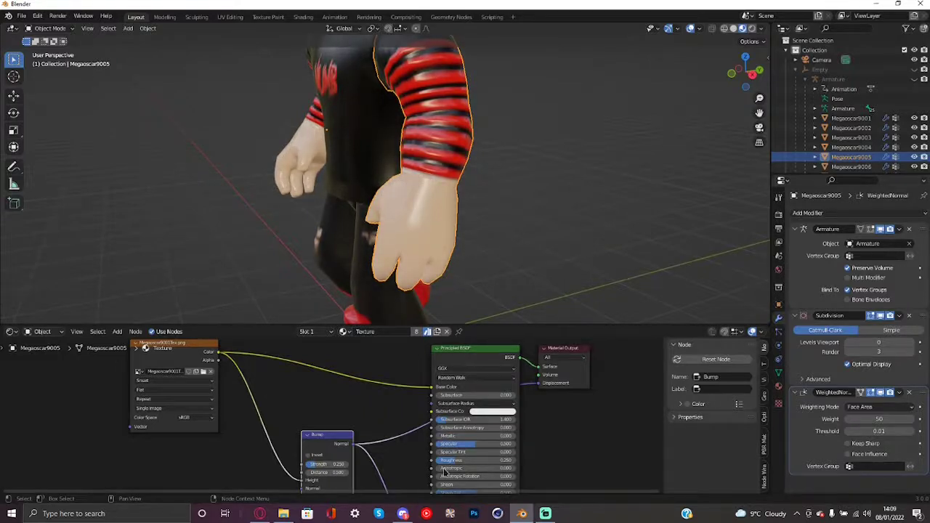
Set the Principled BSDF's Specular to 1 and check the reflections on the whole character
key("shift+grave")
left_click(429, 214)
key("shift+grave")
key("s")
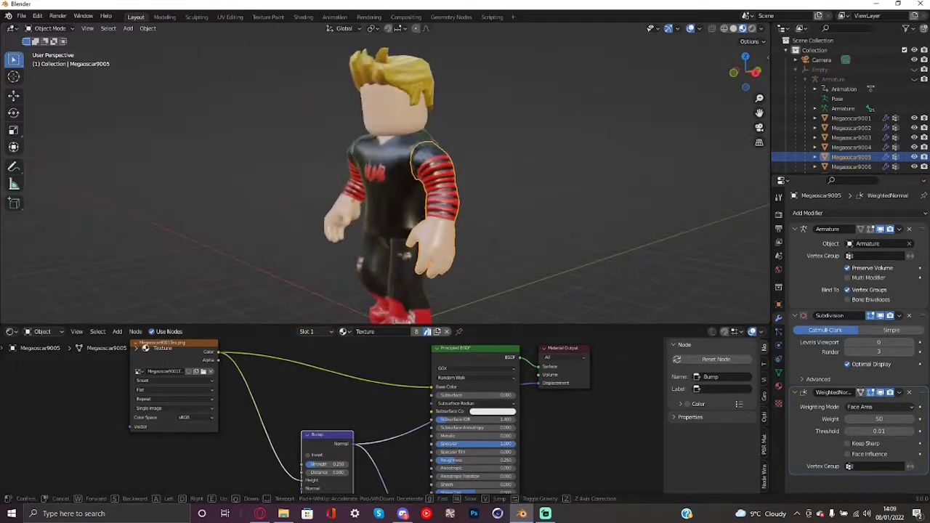
key("s")
left_click(386, 185)
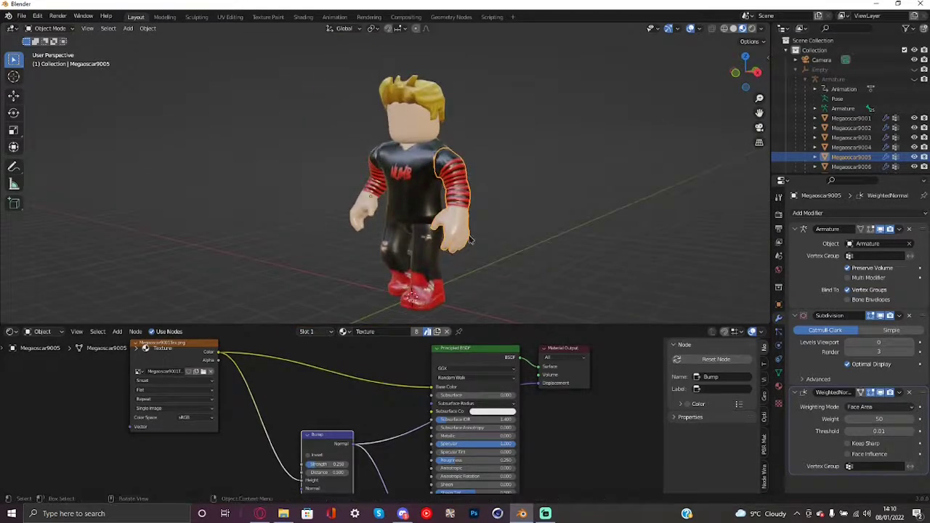